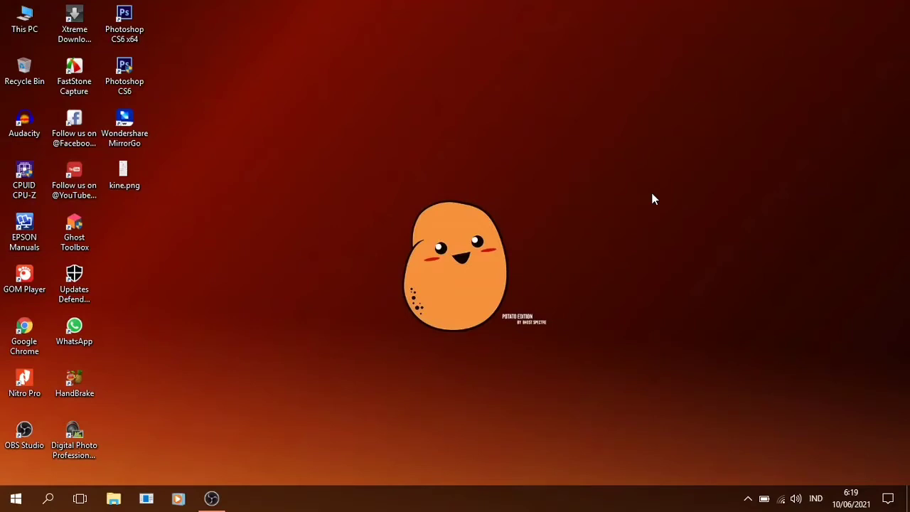
Refresh the desktop several times, then launch Photoshop CS6 and bring up its File menu
{"action": "right_click", "coordinate": [392, 184]}
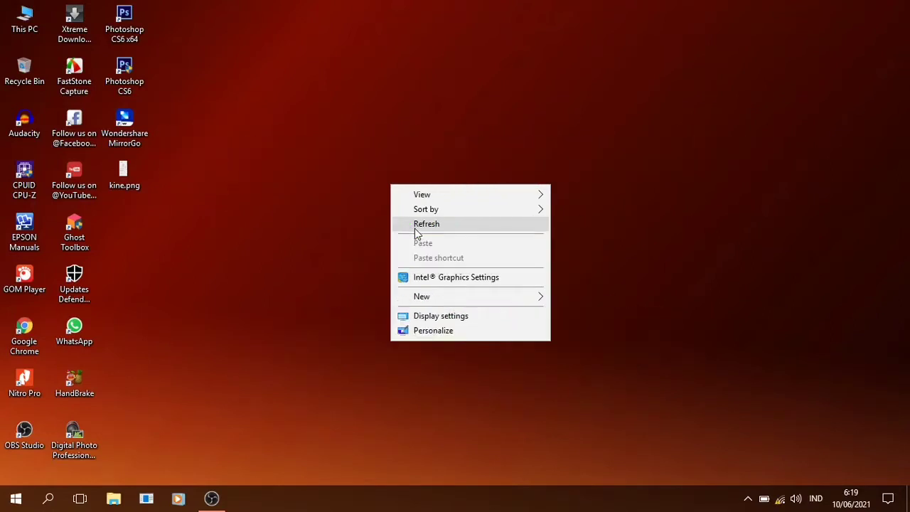
{"action": "left_click", "coordinate": [323, 237]}
{"action": "right_click", "coordinate": [334, 189]}
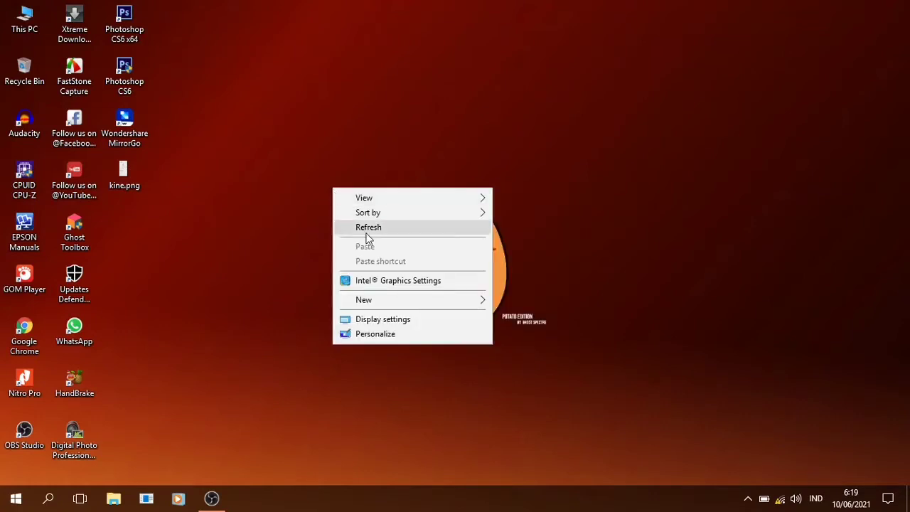
{"action": "left_click", "coordinate": [366, 229]}
{"action": "right_click", "coordinate": [346, 179]}
{"action": "left_click", "coordinate": [374, 220]}
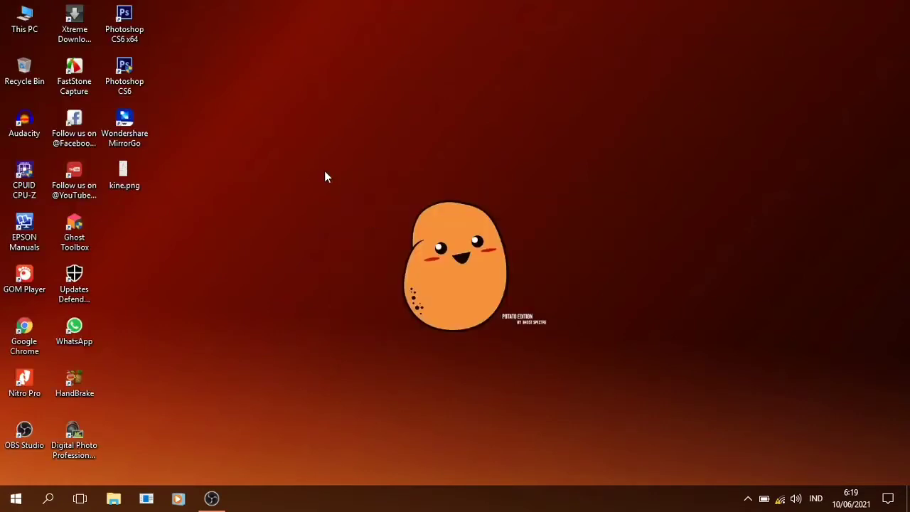
{"action": "right_click", "coordinate": [325, 171]}
{"action": "left_click", "coordinate": [362, 209]}
{"action": "double_click", "coordinate": [135, 80]}
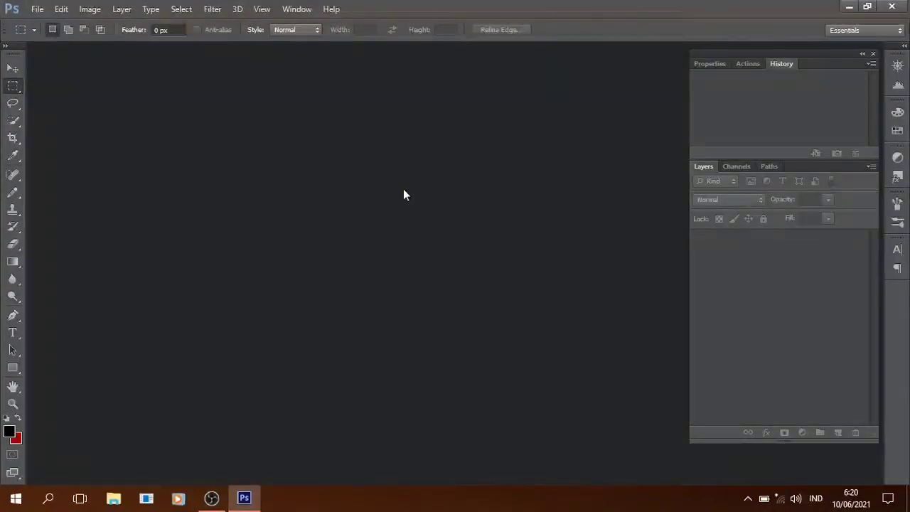
{"action": "left_click", "coordinate": [37, 9]}
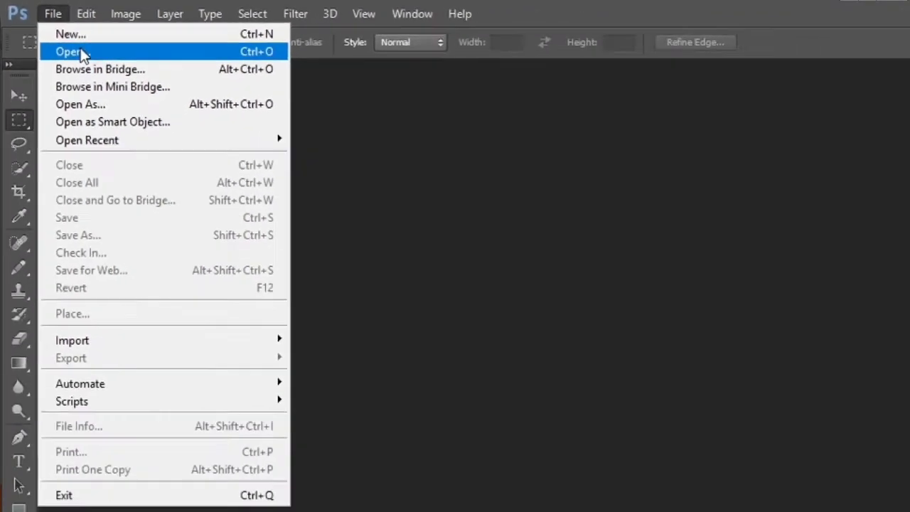
Open _MG_6105.JPG, the boy on red, from the Foto folder
{"action": "left_click", "coordinate": [101, 71]}
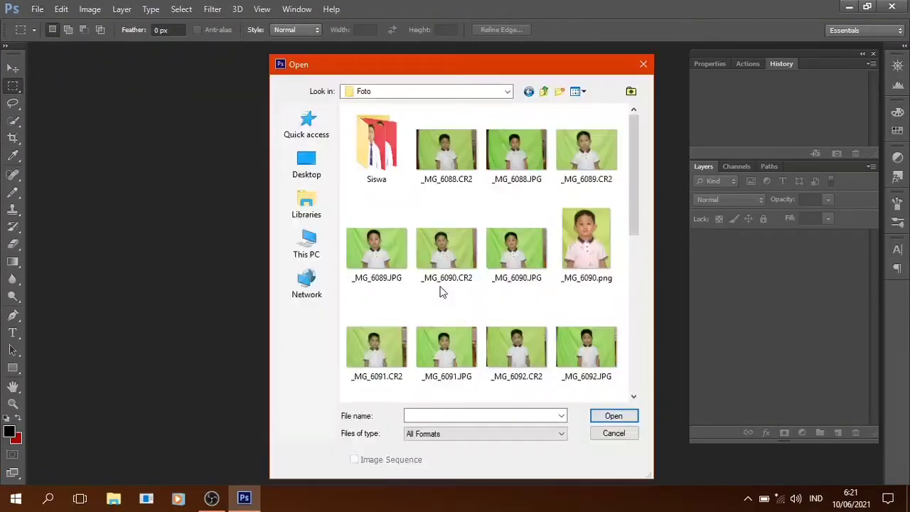
{"action": "scroll", "coordinate": [498, 269], "scroll_direction": "down", "scroll_amount": 3}
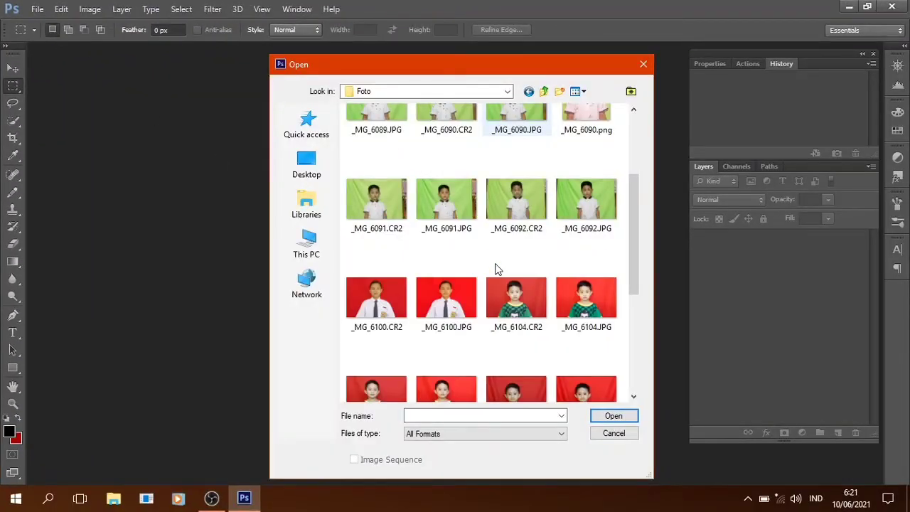
{"action": "scroll", "coordinate": [498, 269], "scroll_direction": "down", "scroll_amount": 3}
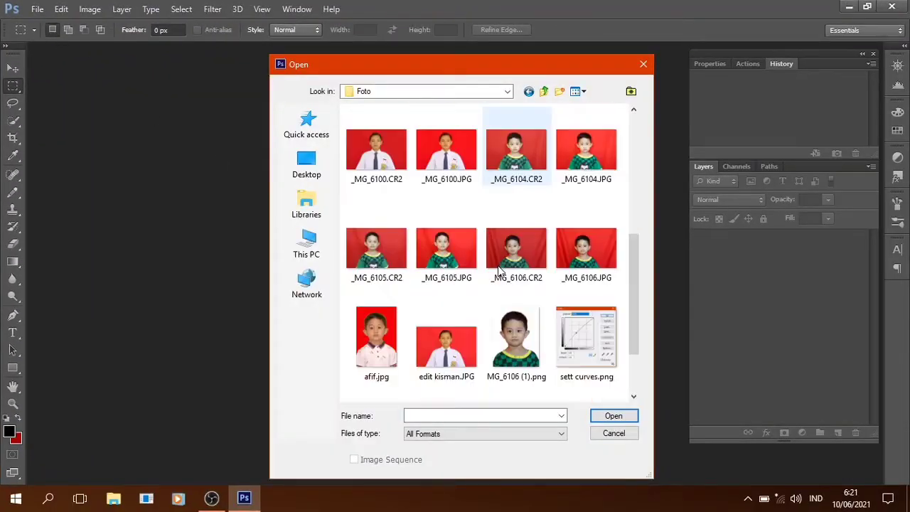
{"action": "left_click", "coordinate": [447, 254]}
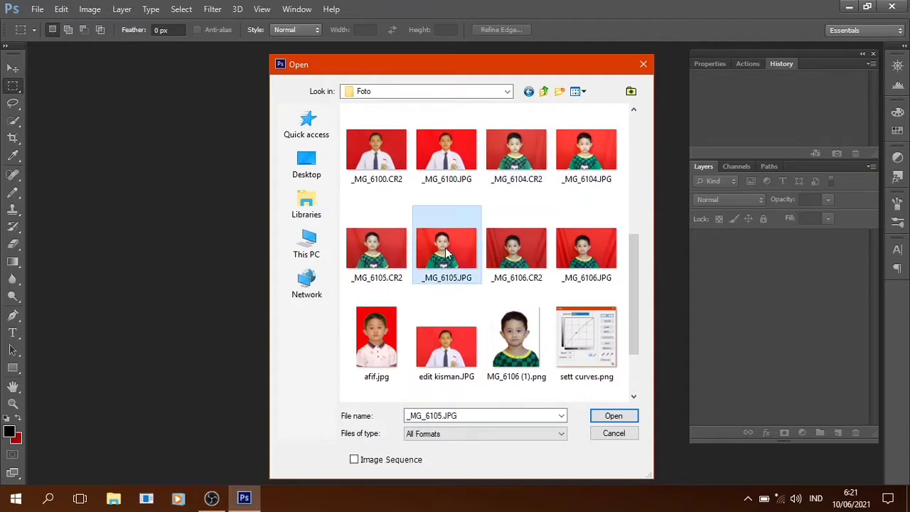
{"action": "left_click", "coordinate": [612, 417]}
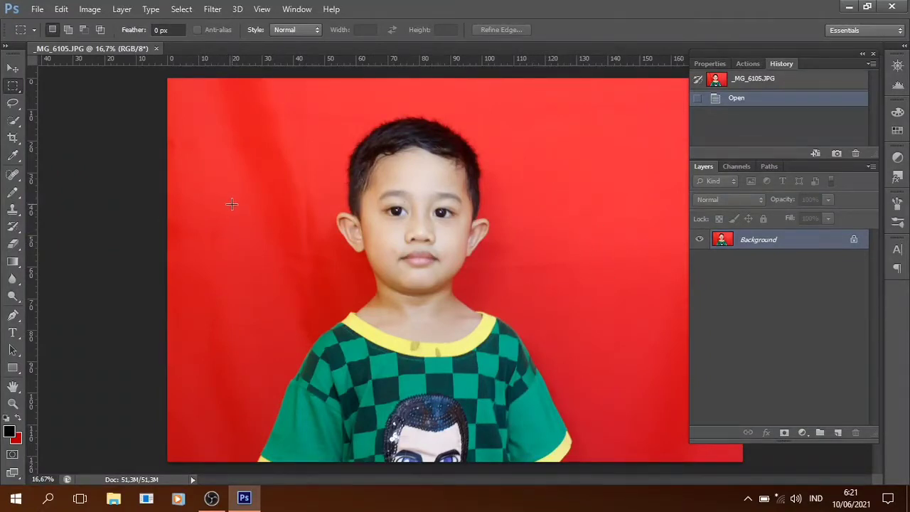
Select the Crop Tool and draw a full-height crop area over the boy
{"action": "left_click", "coordinate": [16, 143]}
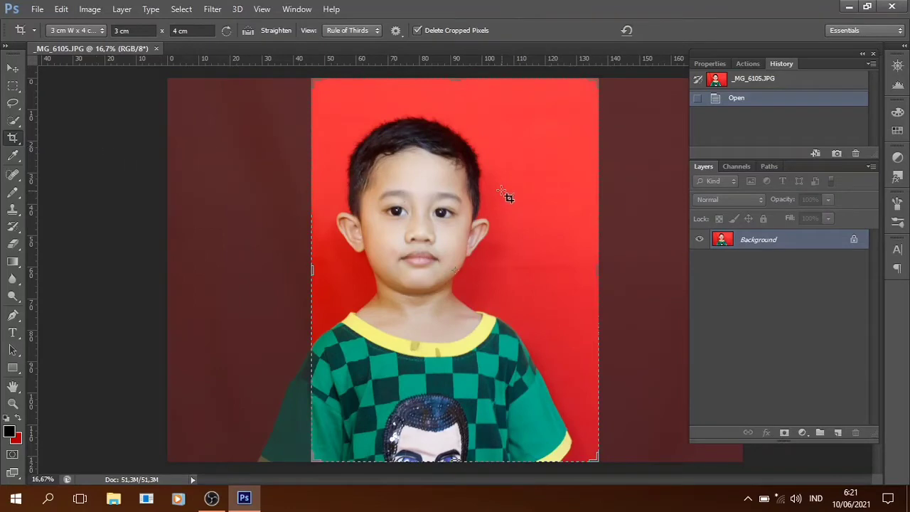
{"action": "left_click_drag", "start_coordinate": [502, 192], "coordinate": [514, 209]}
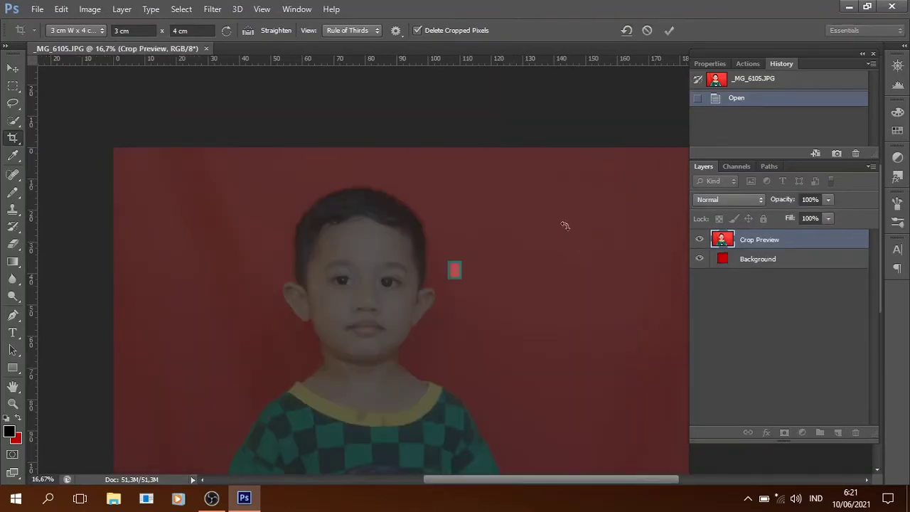
{"action": "left_click_drag", "start_coordinate": [565, 226], "coordinate": [72, 77]}
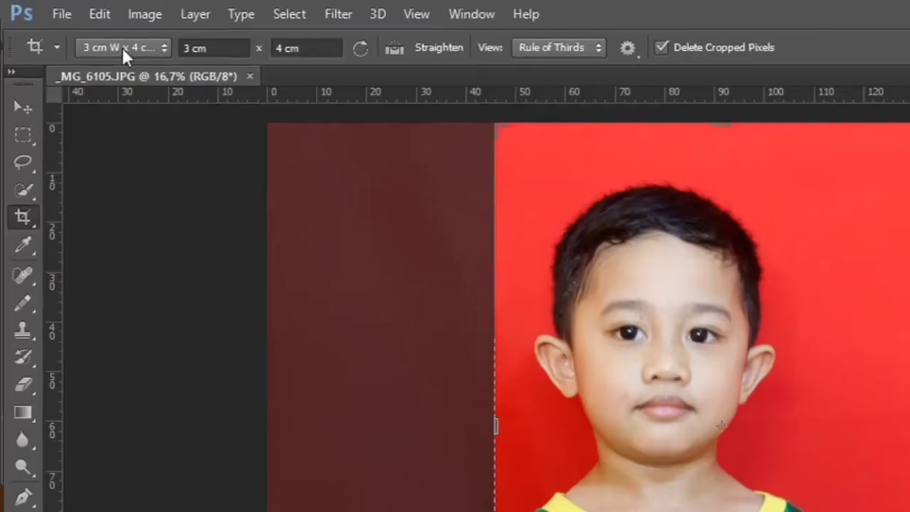
Enter a Size & Resolution crop of 4 cm width, 6 cm height, then select the resolution value
{"action": "left_click", "coordinate": [76, 30]}
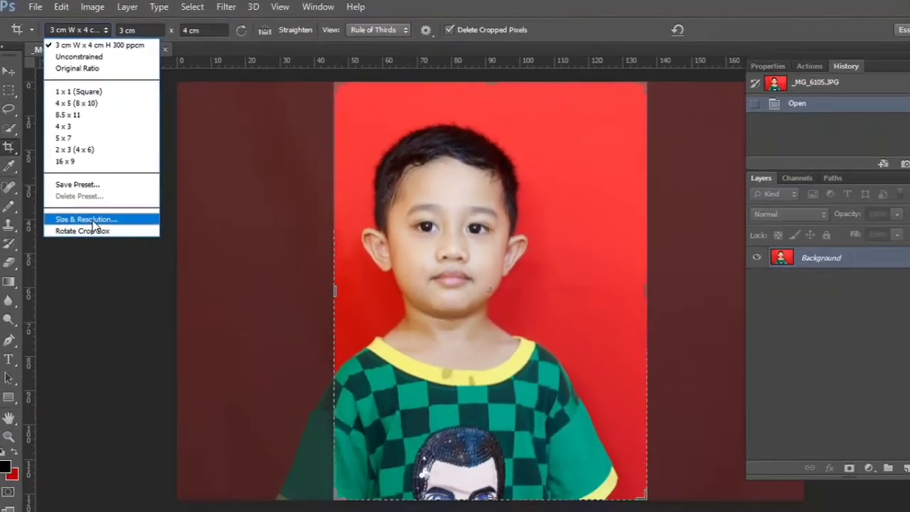
{"action": "left_click", "coordinate": [160, 370]}
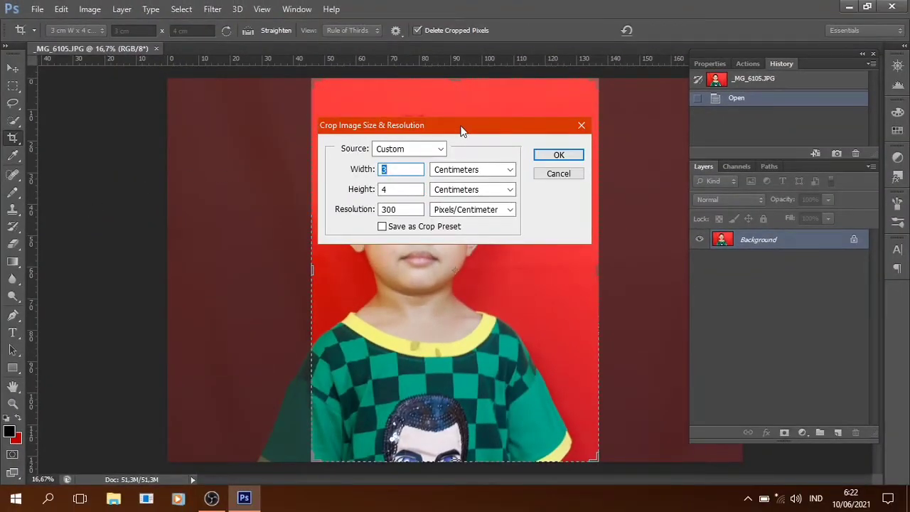
{"action": "left_click_drag", "start_coordinate": [459, 126], "coordinate": [301, 116]}
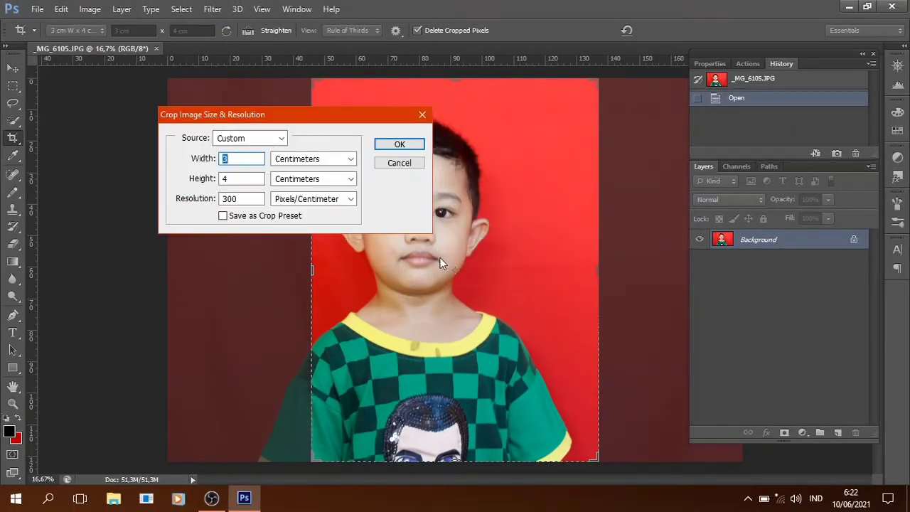
{"action": "type", "text": "4"}
{"action": "double_click", "coordinate": [249, 178]}
{"action": "type", "text": "6"}
{"action": "left_click", "coordinate": [331, 158]}
{"action": "left_click", "coordinate": [348, 193]}
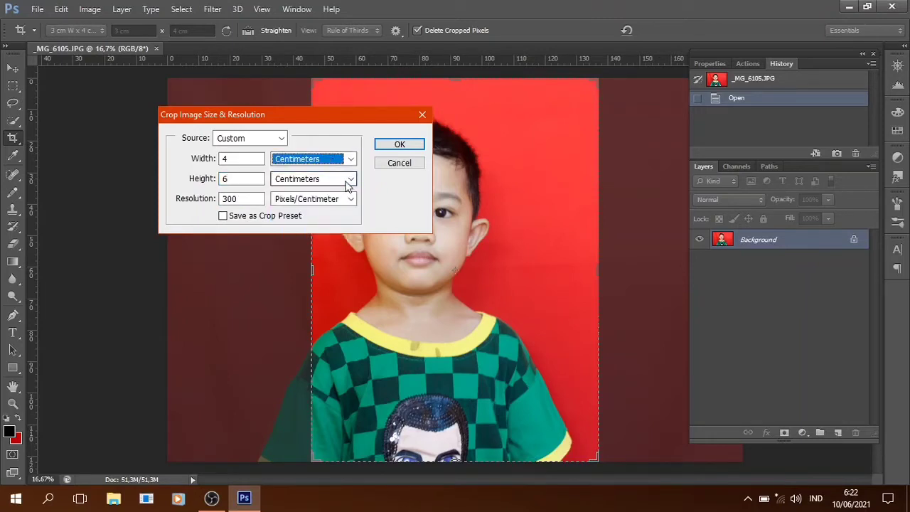
{"action": "left_click", "coordinate": [243, 198]}
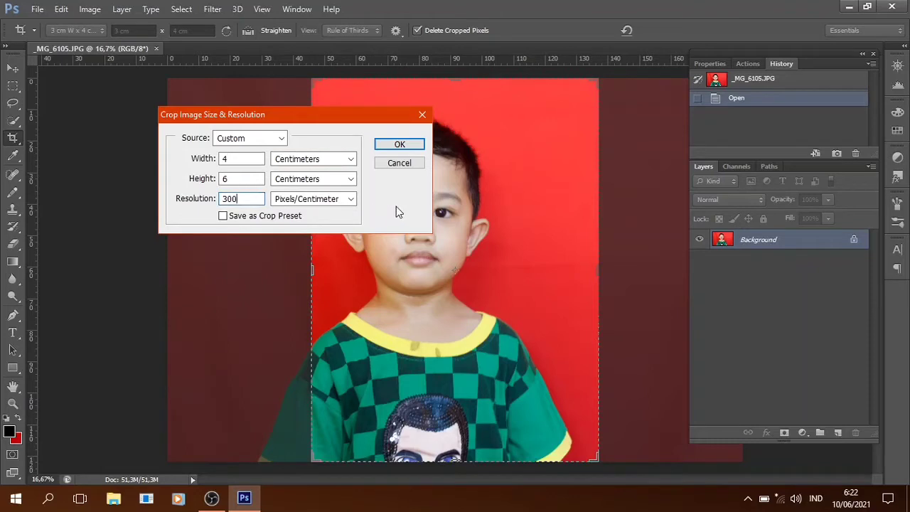
{"action": "key", "text": "ctrl+a"}
Apply the 4 × 6 cm crop framed tightly on the boy's head and shoulders
{"action": "left_click", "coordinate": [397, 145]}
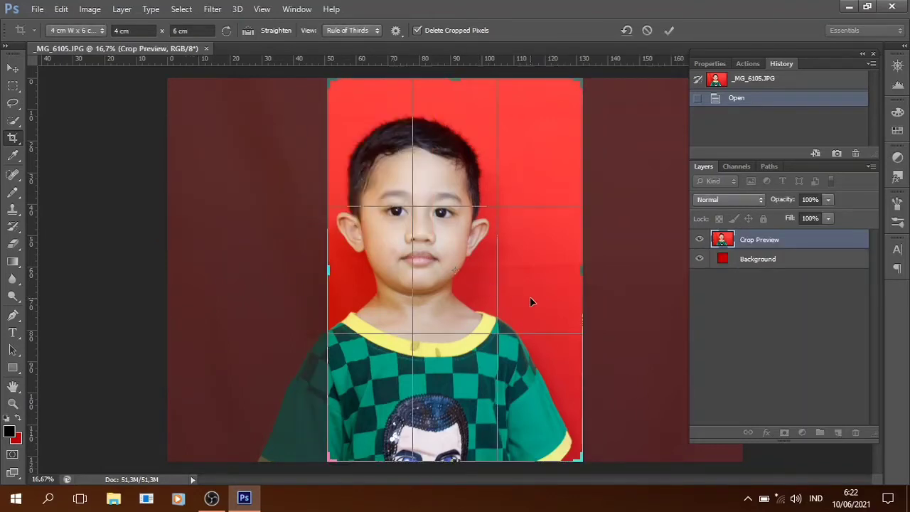
{"action": "mouse_move", "coordinate": [539, 305]}
{"action": "left_mouse_down"}
{"action": "mouse_move", "coordinate": [569, 314]}
{"action": "mouse_move", "coordinate": [583, 304]}
{"action": "left_mouse_up"}
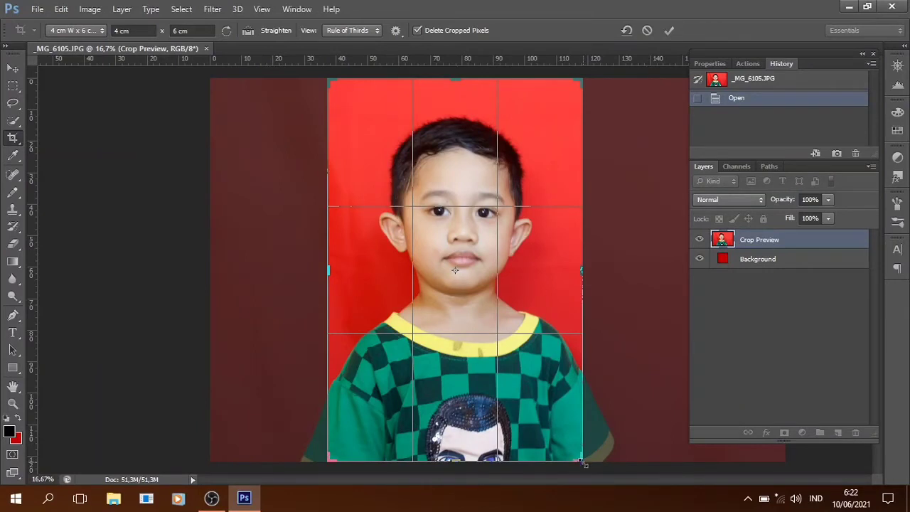
{"action": "left_click_drag", "start_coordinate": [583, 463], "coordinate": [553, 421]}
{"action": "mouse_move", "coordinate": [513, 359]}
{"action": "left_mouse_down"}
{"action": "mouse_move", "coordinate": [478, 325]}
{"action": "mouse_move", "coordinate": [483, 345]}
{"action": "left_mouse_up"}
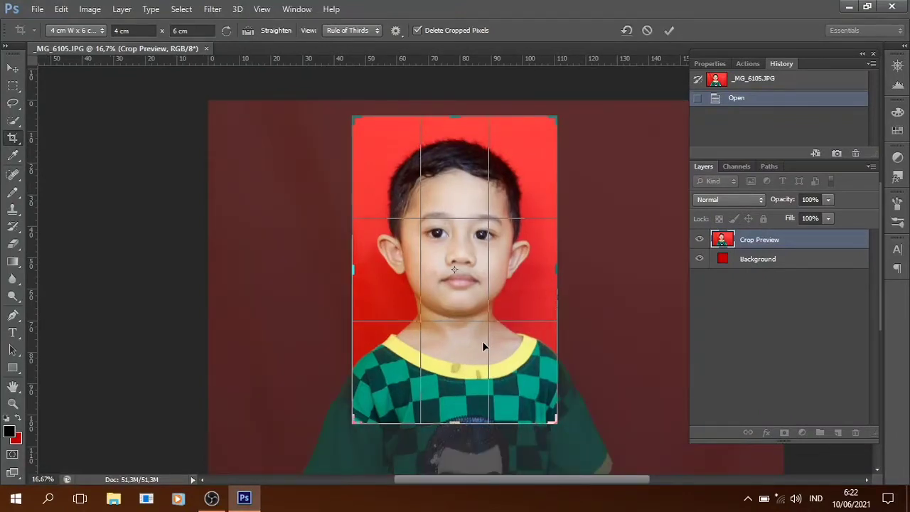
{"action": "key", "text": "Return"}
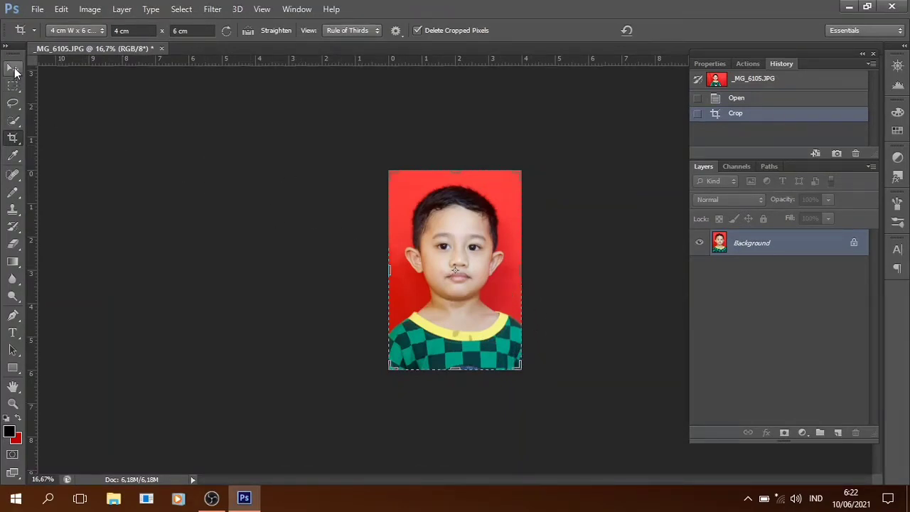
Zoom in on the cropped portrait and switch to the Pen tool
{"action": "left_click", "coordinate": [14, 69]}
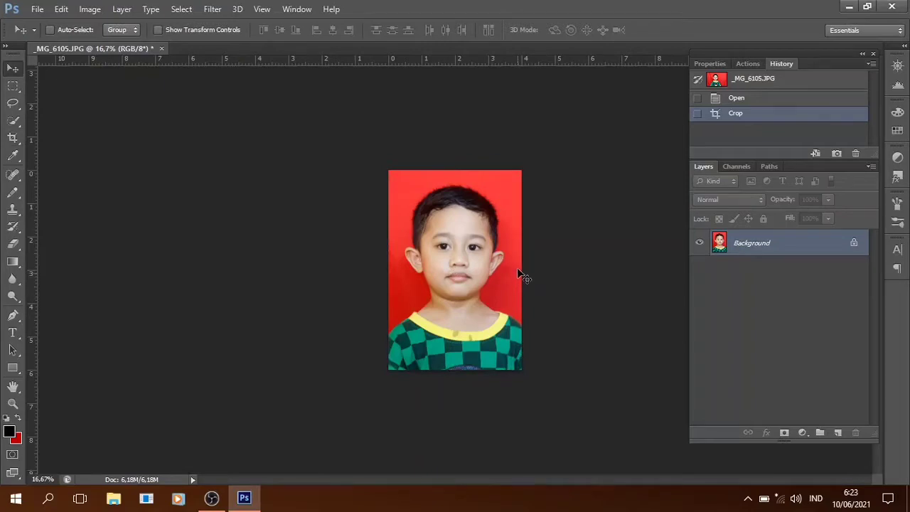
{"action": "key", "text": "ctrl+plus"}
{"action": "key", "text": "ctrl+plus"}
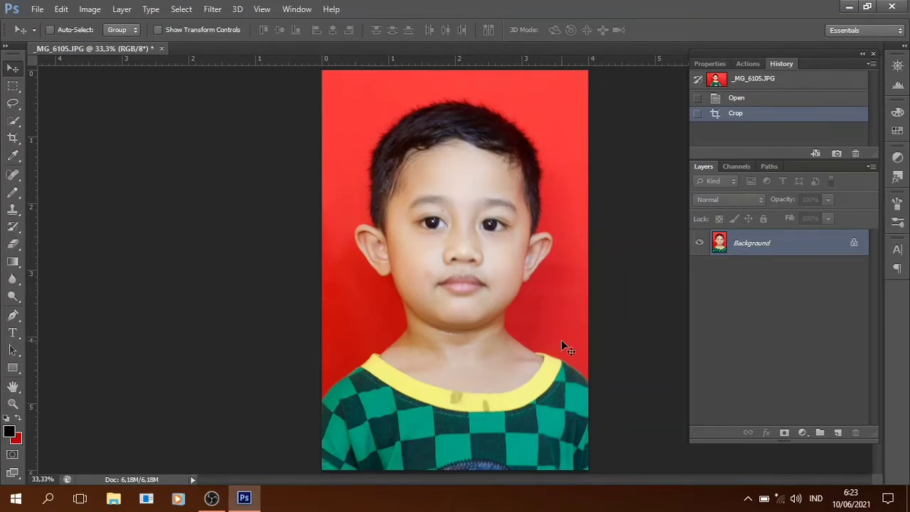
{"action": "left_click", "coordinate": [15, 318]}
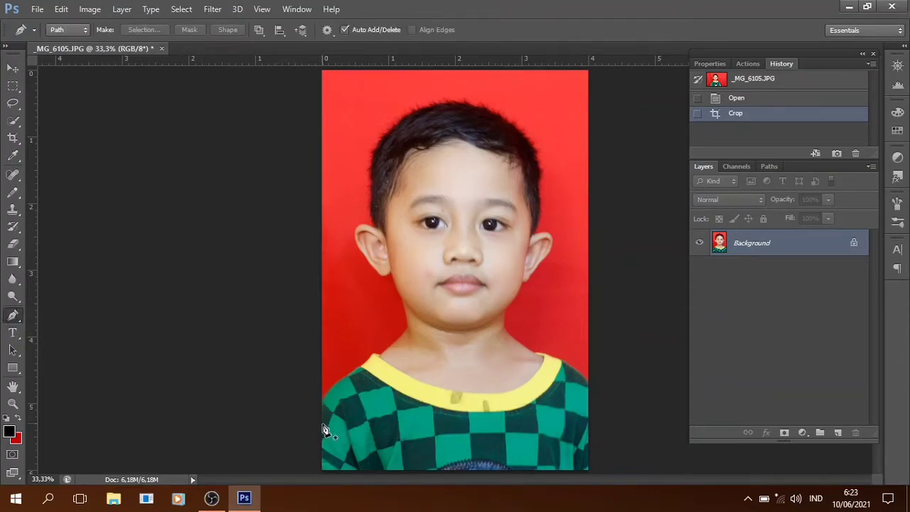
{"action": "key", "text": "ctrl+plus"}
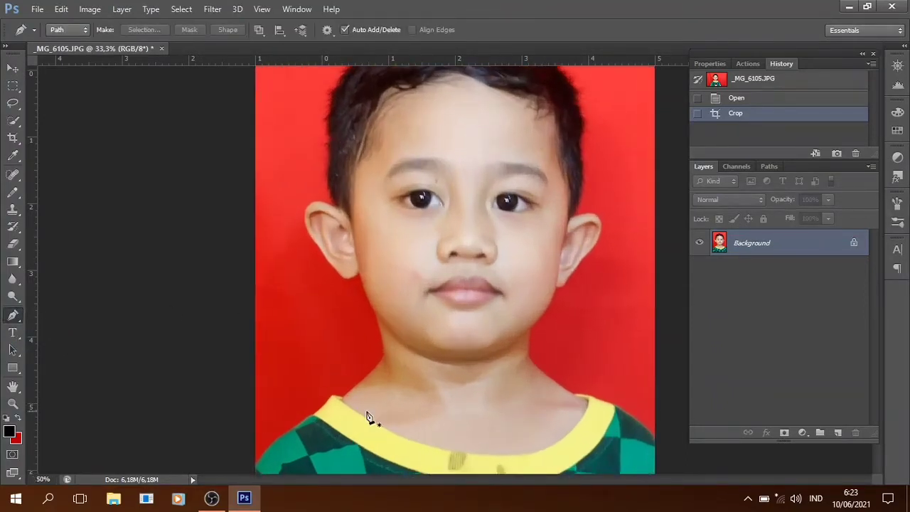
{"action": "scroll", "coordinate": [370, 391], "scroll_direction": "down", "scroll_amount": 1}
{"action": "scroll", "coordinate": [372, 372], "scroll_direction": "down", "scroll_amount": 2}
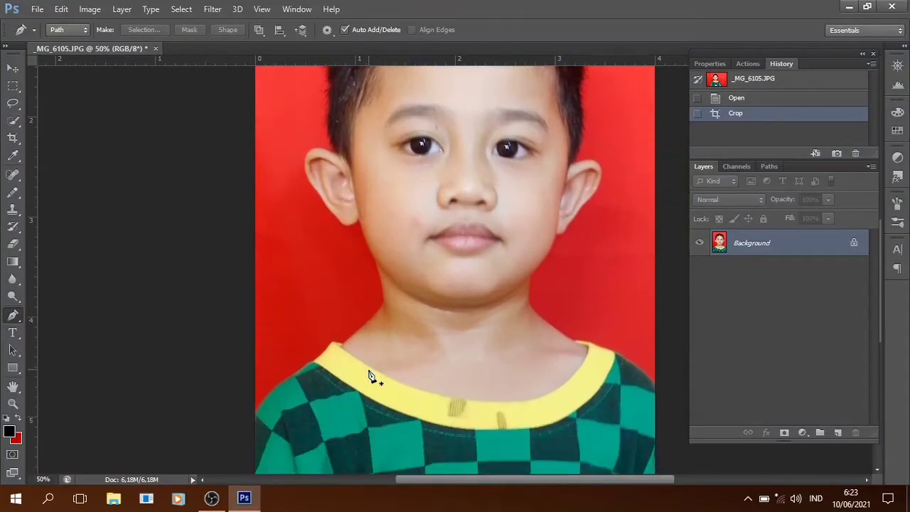
Trace from the left edge along the shoulder, collar, neck and left ear
{"action": "left_click", "coordinate": [256, 413]}
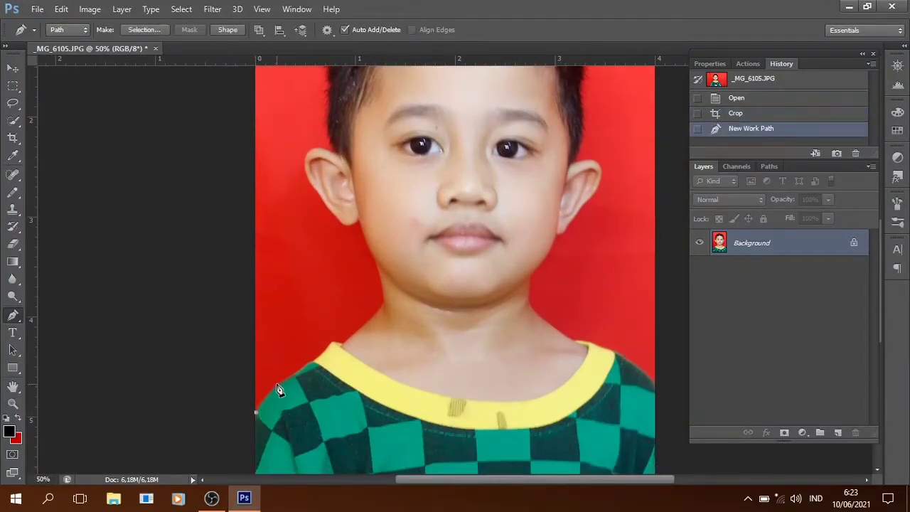
{"action": "left_click", "coordinate": [276, 388]}
{"action": "left_click", "coordinate": [306, 366]}
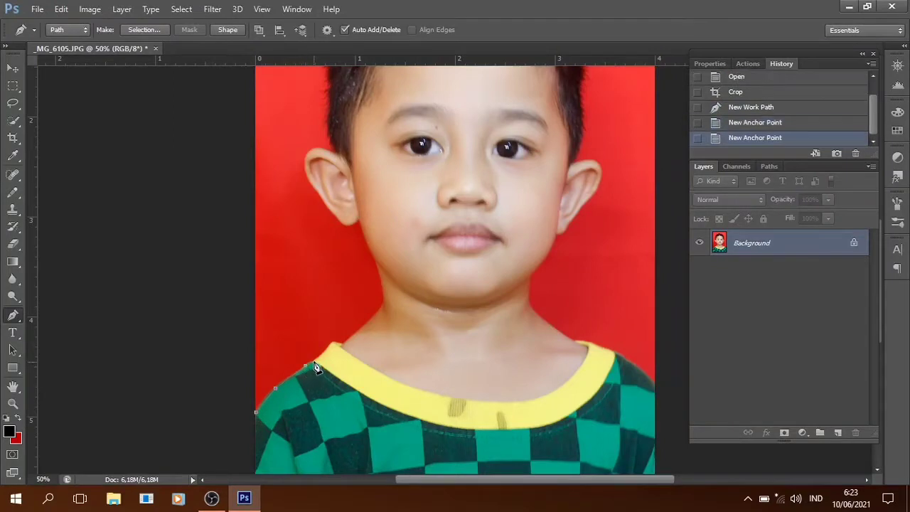
{"action": "left_click", "coordinate": [320, 354]}
{"action": "left_click", "coordinate": [336, 340]}
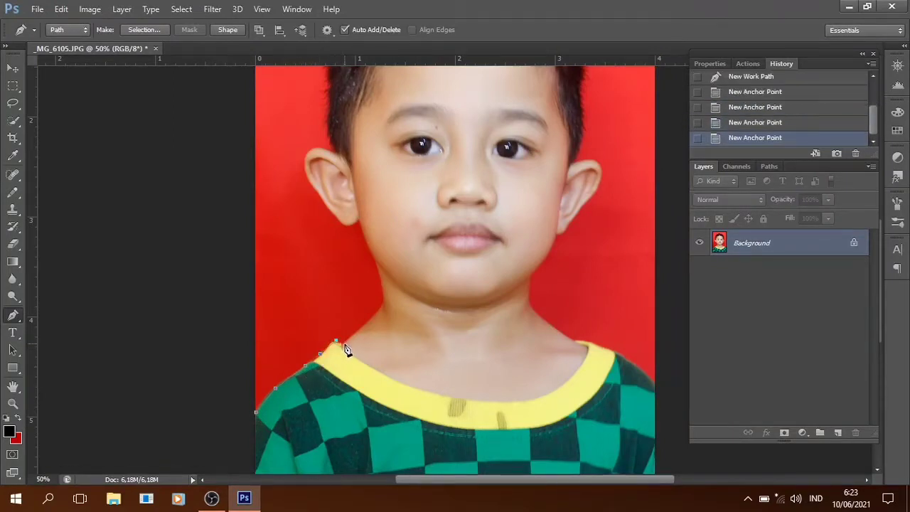
{"action": "left_click", "coordinate": [344, 344]}
{"action": "left_click", "coordinate": [383, 303]}
{"action": "left_click", "coordinate": [365, 240]}
{"action": "left_click", "coordinate": [351, 225]}
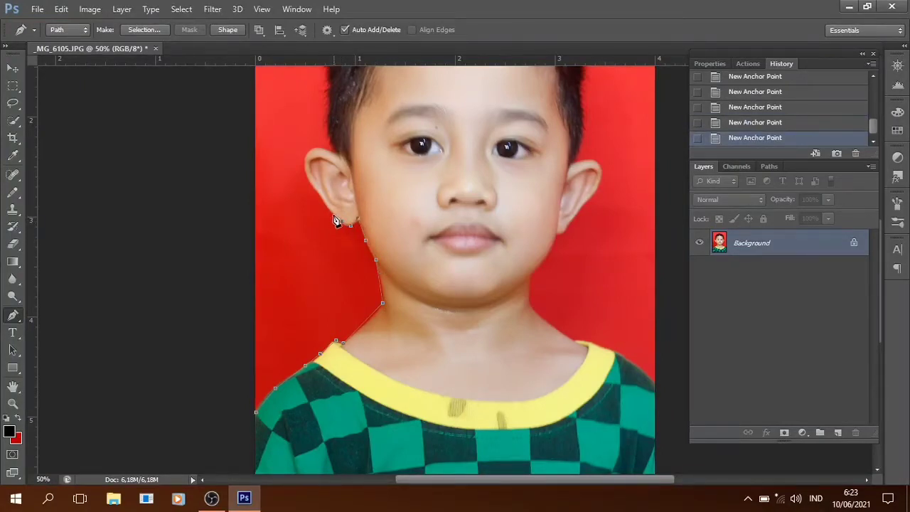
{"action": "left_click", "coordinate": [329, 212]}
{"action": "left_click", "coordinate": [313, 186]}
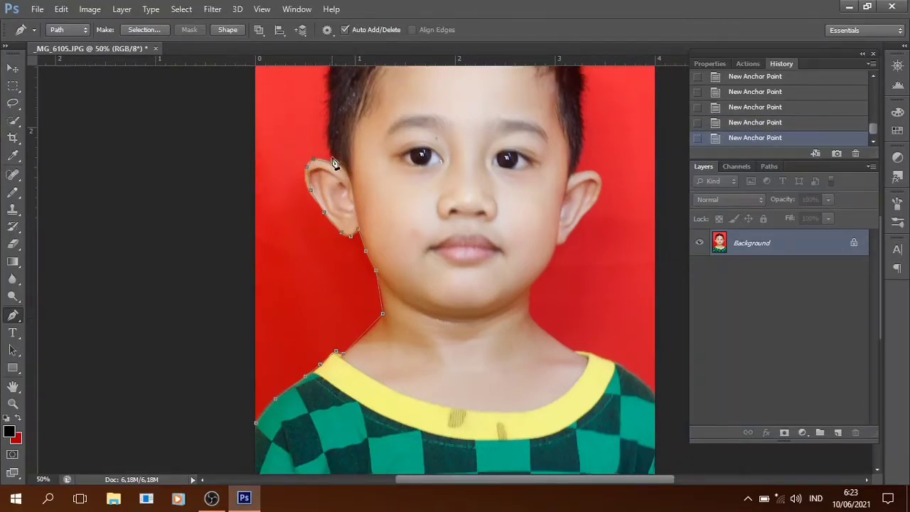
Continue the outline over the top of the hair down to the right ear
{"action": "scroll", "coordinate": [330, 221], "scroll_direction": "up", "scroll_amount": 5}
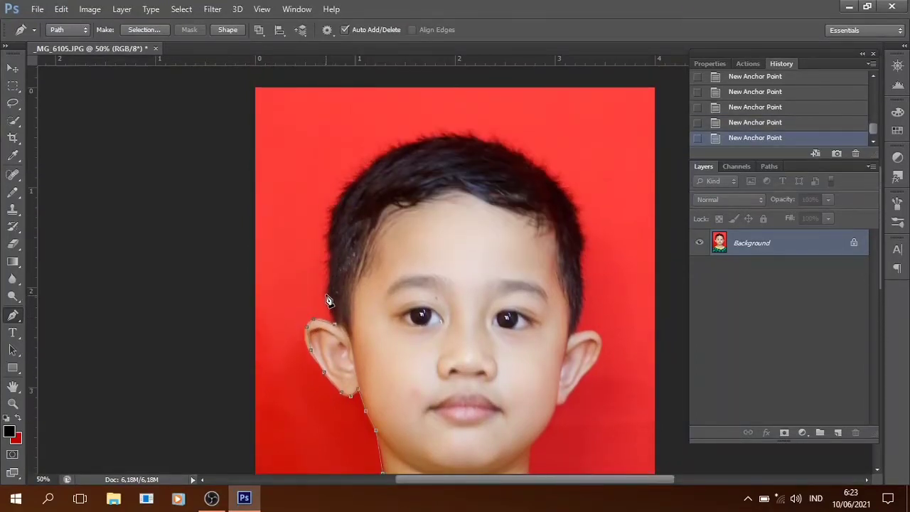
{"action": "left_click", "coordinate": [326, 295]}
{"action": "left_click", "coordinate": [329, 253]}
{"action": "left_click", "coordinate": [334, 205]}
{"action": "left_click", "coordinate": [368, 164]}
{"action": "left_click", "coordinate": [408, 143]}
{"action": "left_click", "coordinate": [451, 136]}
{"action": "left_click", "coordinate": [481, 138]}
{"action": "left_click", "coordinate": [522, 154]}
{"action": "left_click", "coordinate": [556, 181]}
{"action": "left_click", "coordinate": [578, 216]}
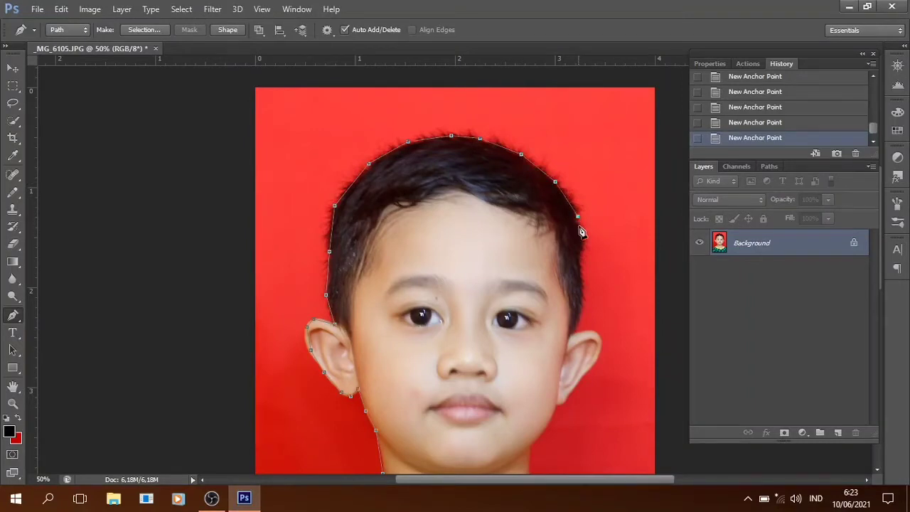
{"action": "left_click", "coordinate": [580, 249]}
{"action": "left_click", "coordinate": [582, 293]}
{"action": "left_click", "coordinate": [571, 337]}
{"action": "left_click", "coordinate": [583, 334]}
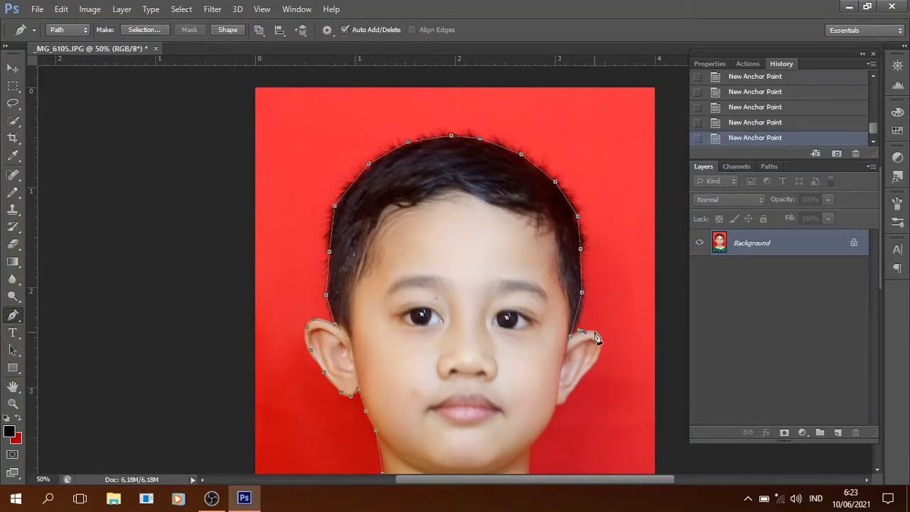
Trace down the right ear, jaw and neck to the right edge of the collar
{"action": "scroll", "coordinate": [604, 313], "scroll_direction": "down", "scroll_amount": 3}
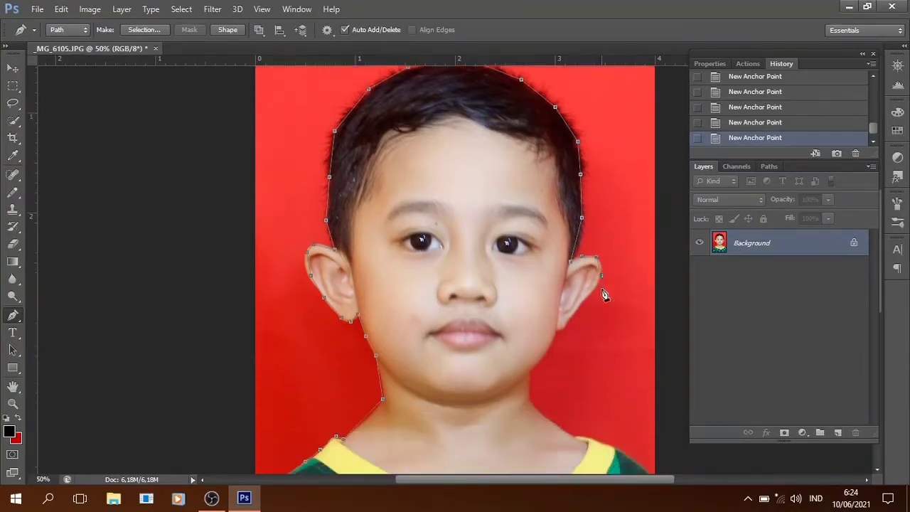
{"action": "scroll", "coordinate": [605, 293], "scroll_direction": "down", "scroll_amount": 3}
{"action": "scroll", "coordinate": [598, 235], "scroll_direction": "down", "scroll_amount": 1}
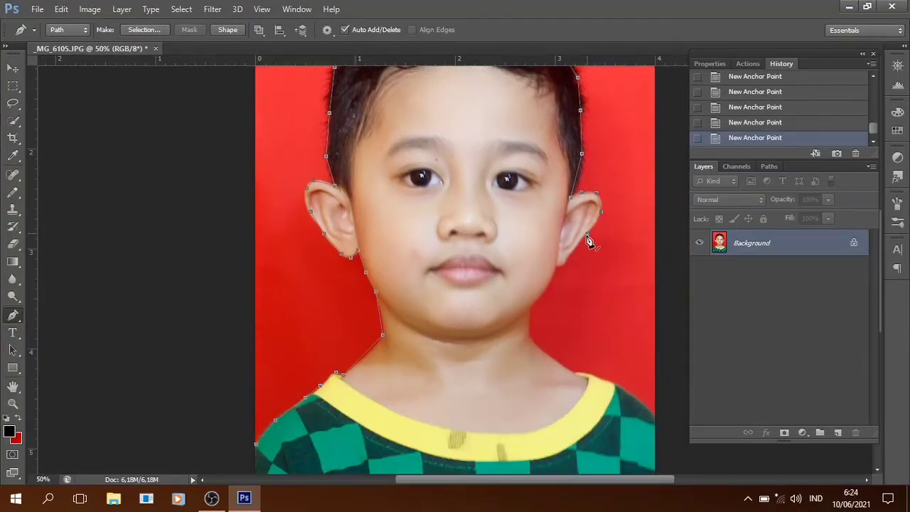
{"action": "left_click", "coordinate": [588, 235]}
{"action": "left_click", "coordinate": [575, 251]}
{"action": "left_click", "coordinate": [565, 262]}
{"action": "left_click", "coordinate": [548, 286]}
{"action": "left_click", "coordinate": [530, 333]}
{"action": "left_click", "coordinate": [535, 344]}
{"action": "left_click", "coordinate": [553, 358]}
{"action": "left_click", "coordinate": [575, 374]}
Trace the right shoulder, add both bottom corners, and close the path
{"action": "scroll", "coordinate": [588, 376], "scroll_direction": "down", "scroll_amount": 3}
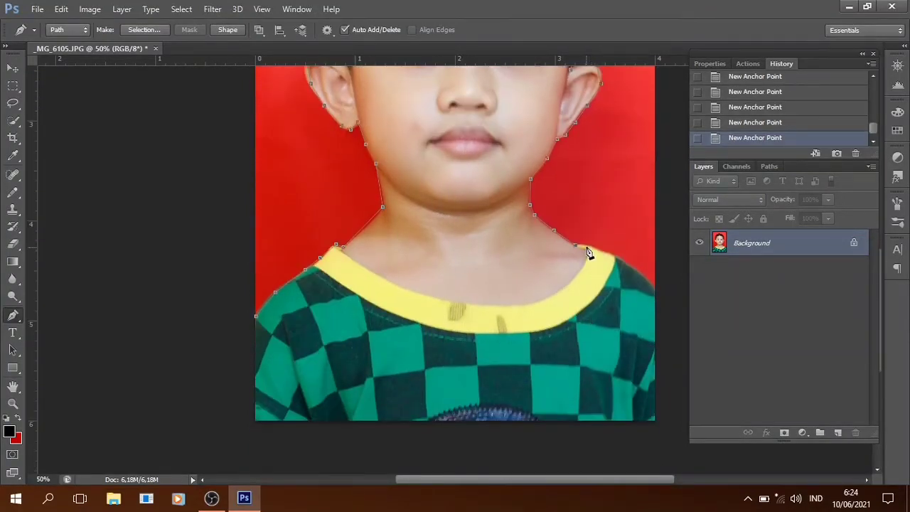
{"action": "left_click", "coordinate": [599, 251]}
{"action": "left_click", "coordinate": [614, 256]}
{"action": "left_click", "coordinate": [633, 268]}
{"action": "left_click", "coordinate": [655, 289]}
{"action": "left_click", "coordinate": [654, 421]}
{"action": "left_click", "coordinate": [256, 420]}
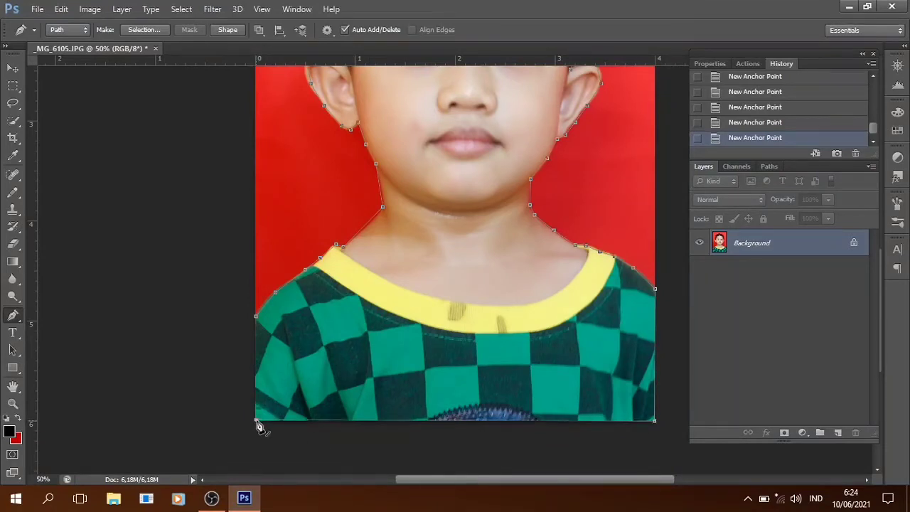
{"action": "left_click", "coordinate": [256, 318]}
Make a selection from the path with 0 px feather, then zoom out to the full portrait
{"action": "scroll", "coordinate": [520, 335], "scroll_direction": "up", "scroll_amount": 1}
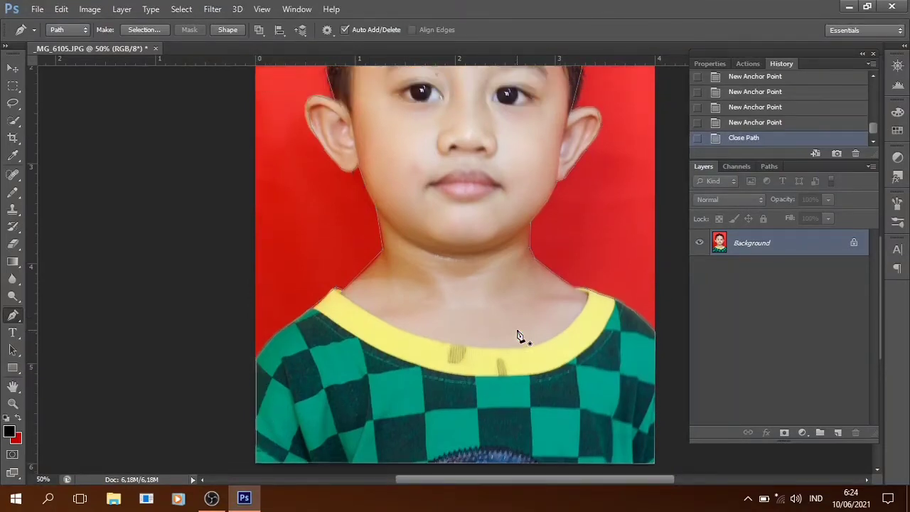
{"action": "scroll", "coordinate": [522, 337], "scroll_direction": "up", "scroll_amount": 3}
{"action": "scroll", "coordinate": [540, 336], "scroll_direction": "up", "scroll_amount": 2}
{"action": "scroll", "coordinate": [552, 334], "scroll_direction": "up", "scroll_amount": 3}
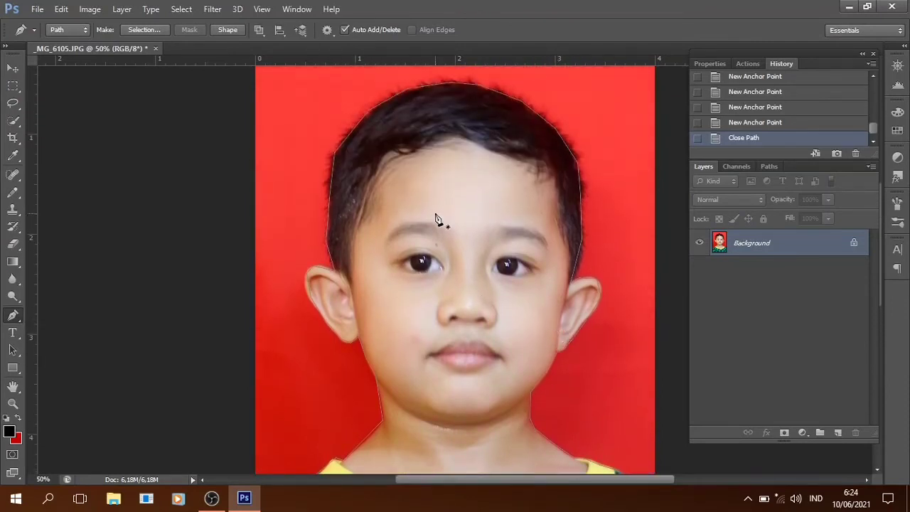
{"action": "scroll", "coordinate": [517, 192], "scroll_direction": "down", "scroll_amount": 4}
{"action": "scroll", "coordinate": [508, 172], "scroll_direction": "down", "scroll_amount": 4}
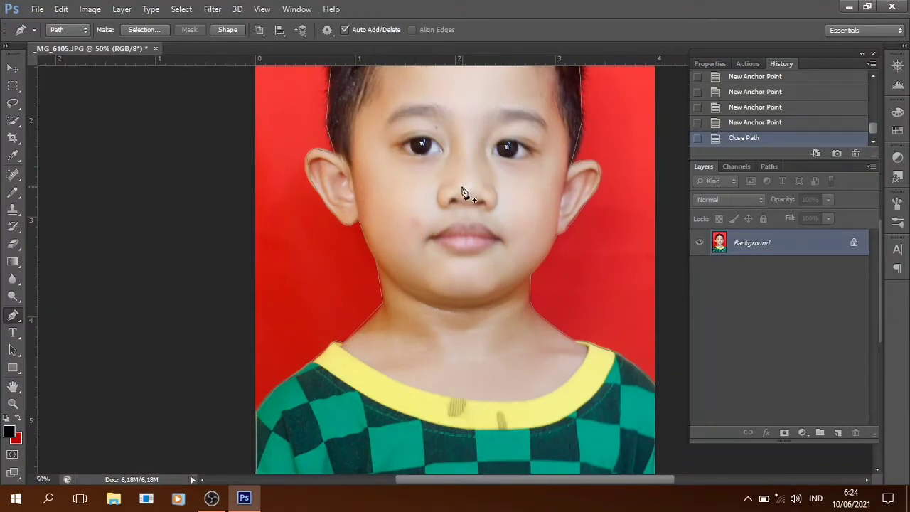
{"action": "left_click", "coordinate": [145, 31]}
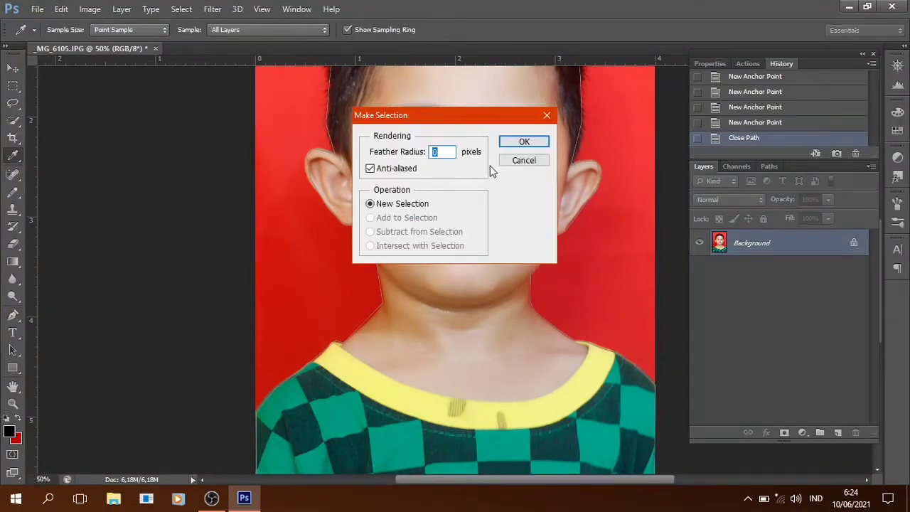
{"action": "left_click", "coordinate": [509, 143]}
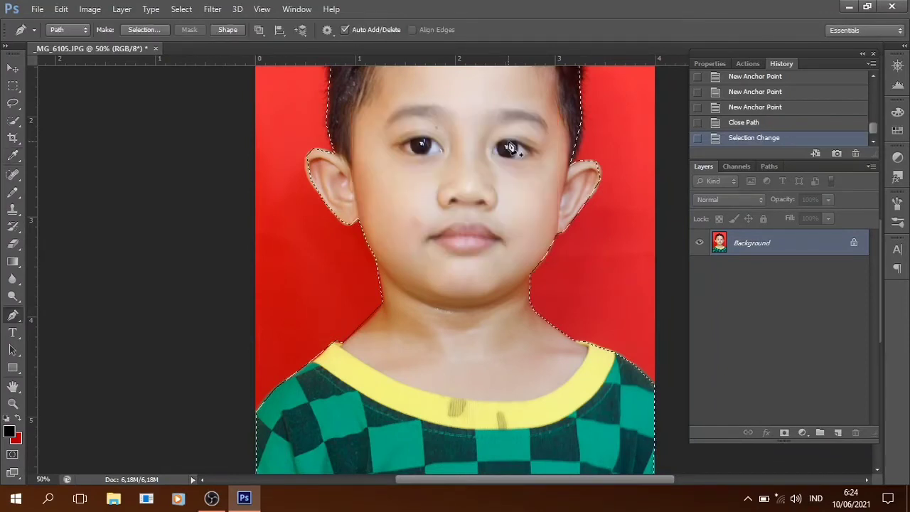
{"action": "scroll", "coordinate": [553, 280], "scroll_direction": "up", "scroll_amount": 2}
{"action": "scroll", "coordinate": [538, 281], "scroll_direction": "up", "scroll_amount": 2}
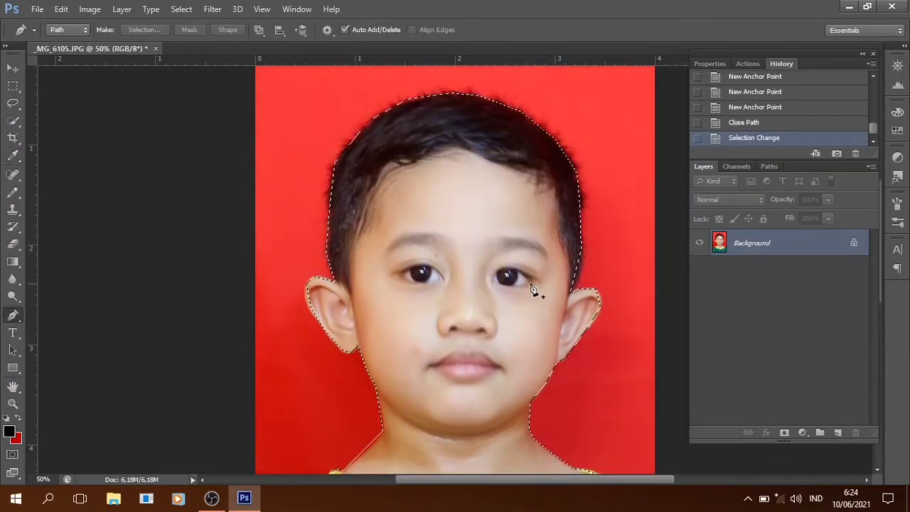
{"action": "scroll", "coordinate": [534, 291], "scroll_direction": "down", "scroll_amount": 2}
{"action": "scroll", "coordinate": [532, 286], "scroll_direction": "down", "scroll_amount": 2}
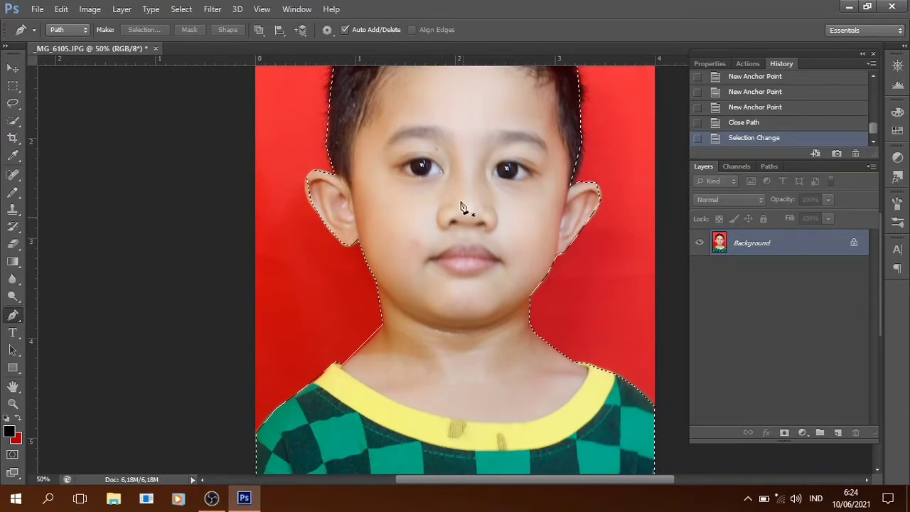
{"action": "scroll", "coordinate": [409, 338], "scroll_direction": "down", "scroll_amount": 2}
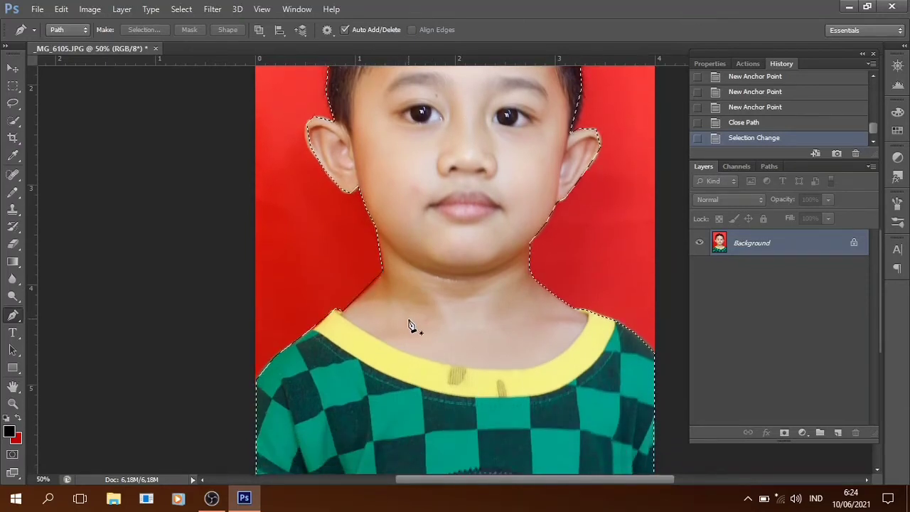
{"action": "key", "text": "ctrl+minus"}
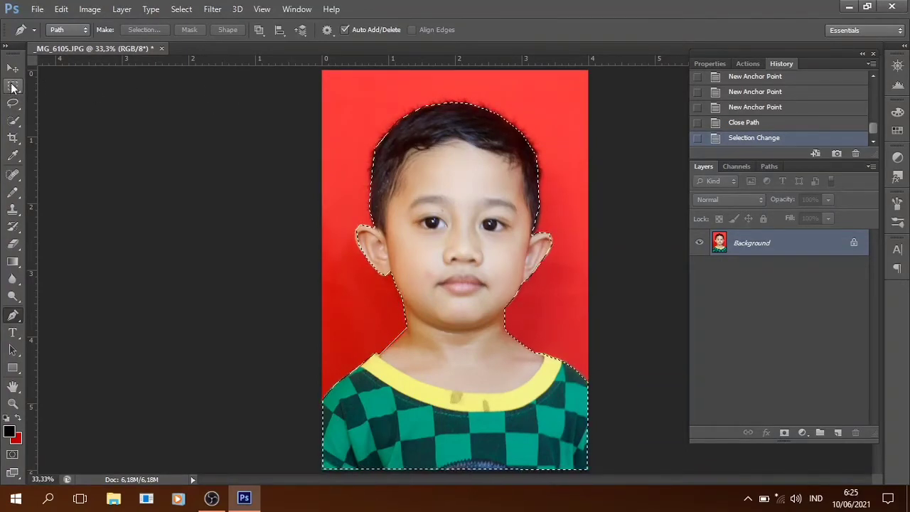
Open Refine Edge with View On Layers, Smart Radius and Show Radius enabled
{"action": "left_click", "coordinate": [12, 87]}
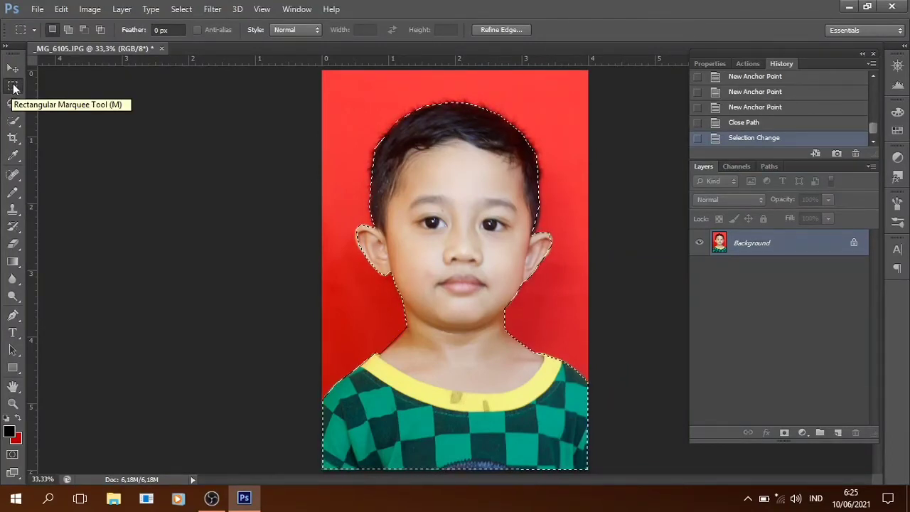
{"action": "left_click", "coordinate": [505, 29]}
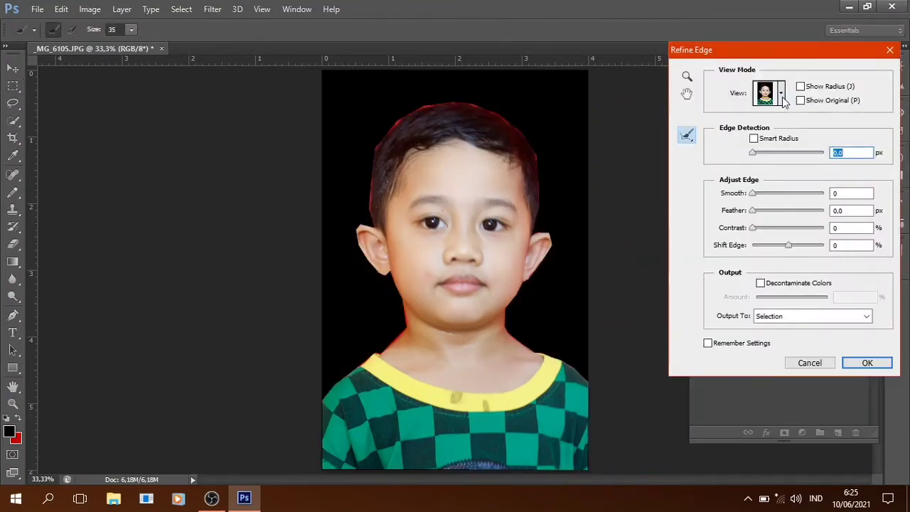
{"action": "left_click", "coordinate": [782, 97]}
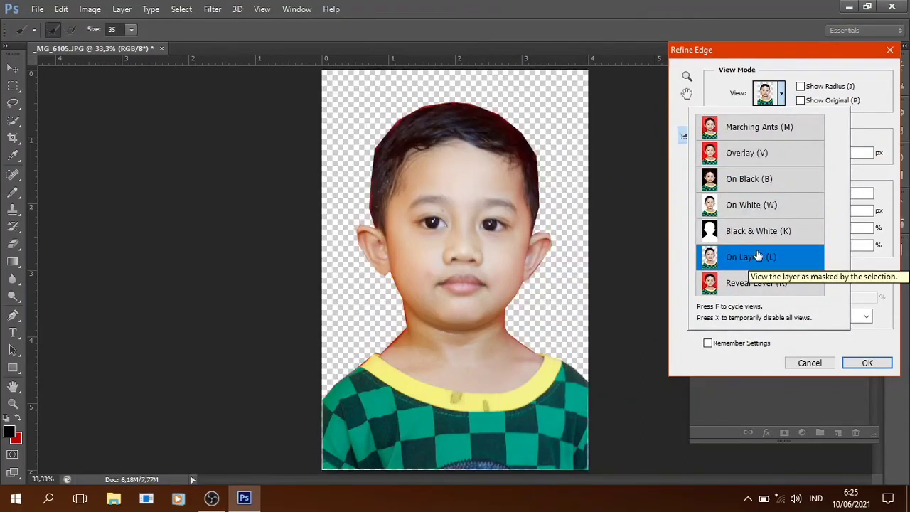
{"action": "left_click", "coordinate": [882, 122]}
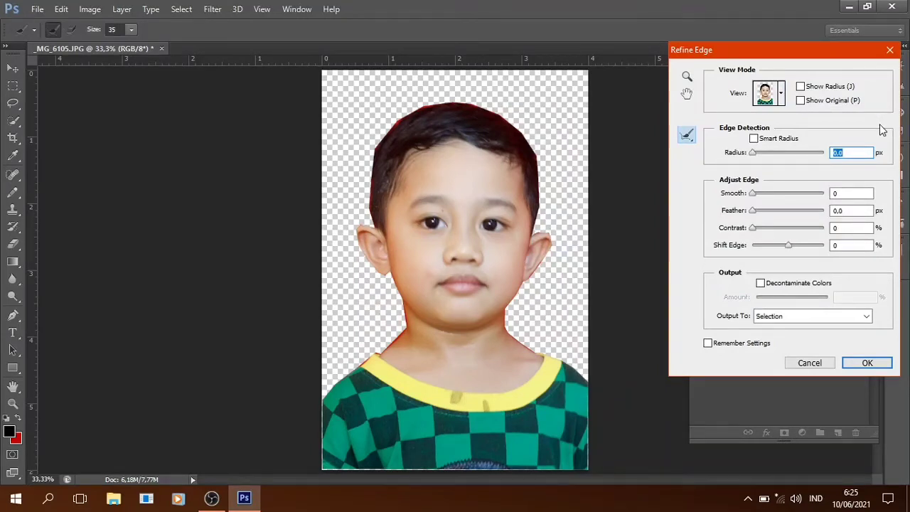
{"action": "left_click", "coordinate": [754, 139]}
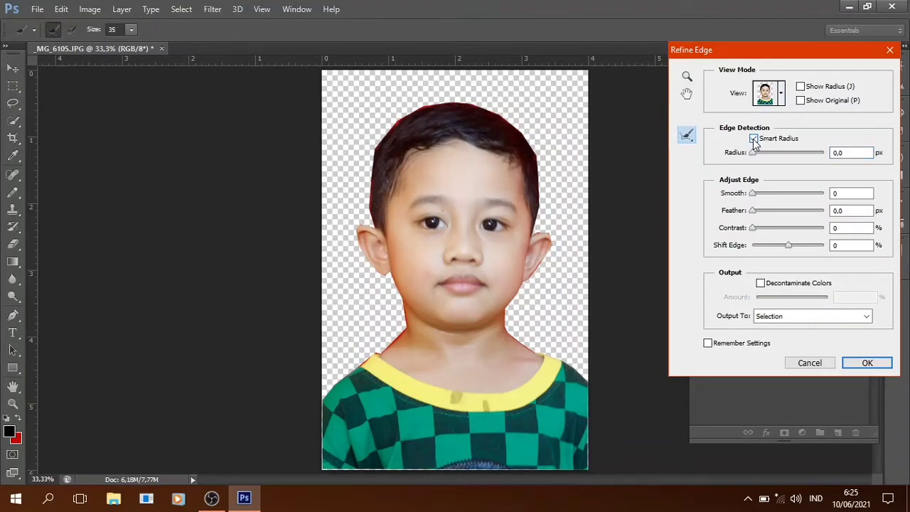
{"action": "left_click", "coordinate": [800, 87]}
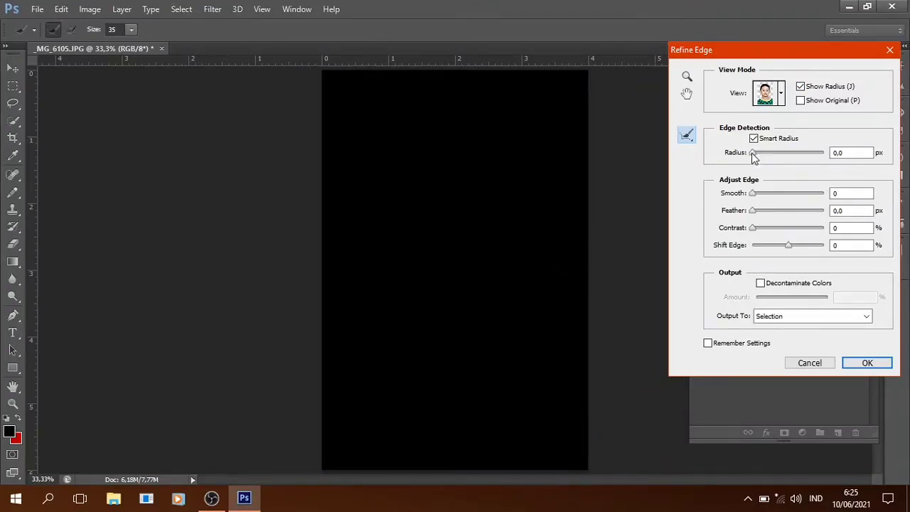
Set the Refine Edge radius to 5 px and turn Show Radius off
{"action": "left_click_drag", "start_coordinate": [755, 155], "coordinate": [772, 161]}
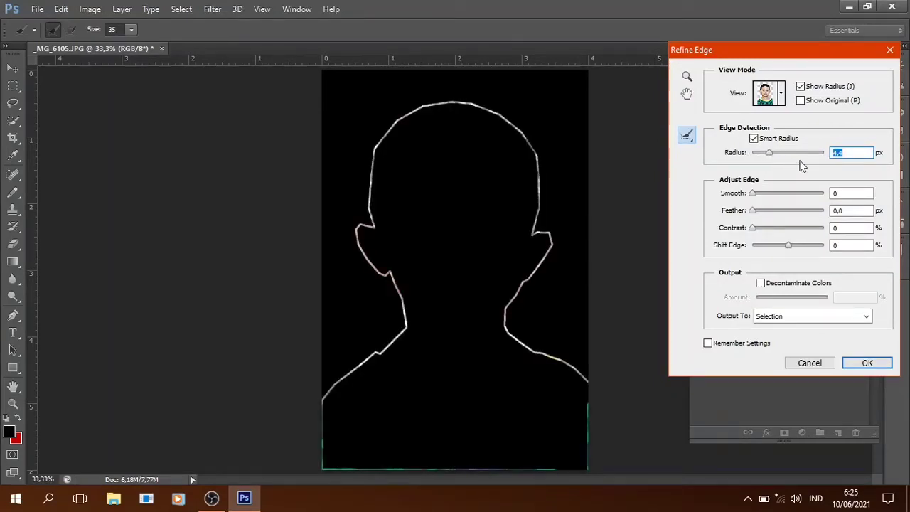
{"action": "type", "text": "5"}
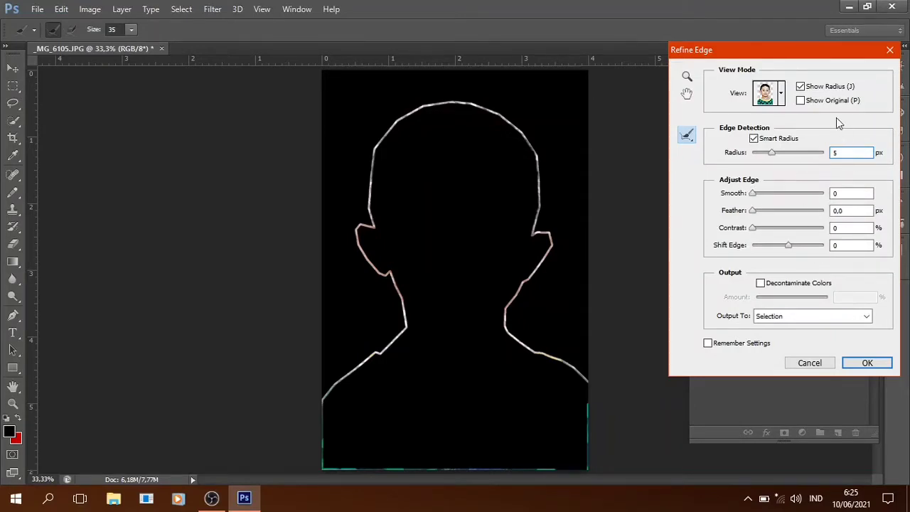
{"action": "left_click", "coordinate": [802, 87]}
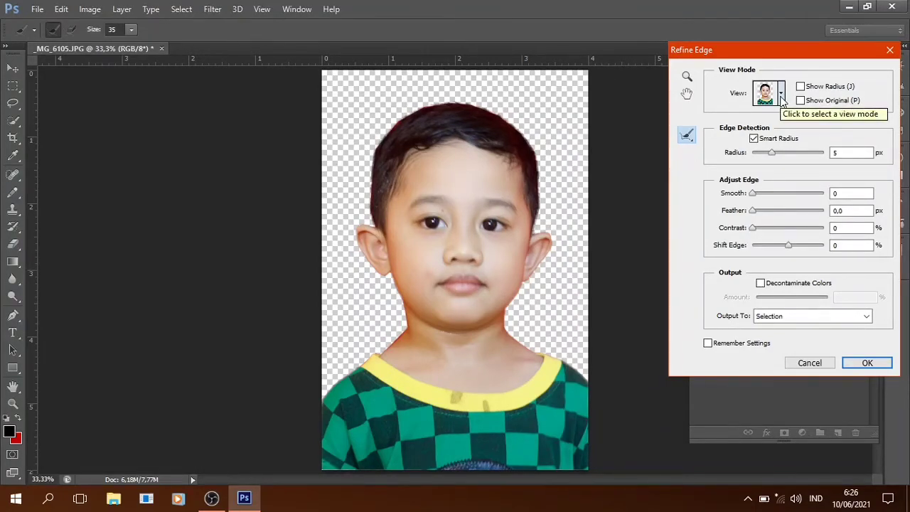
Preview the cut-out On White, zoomed and panned to the top of the head
{"action": "left_click", "coordinate": [781, 96]}
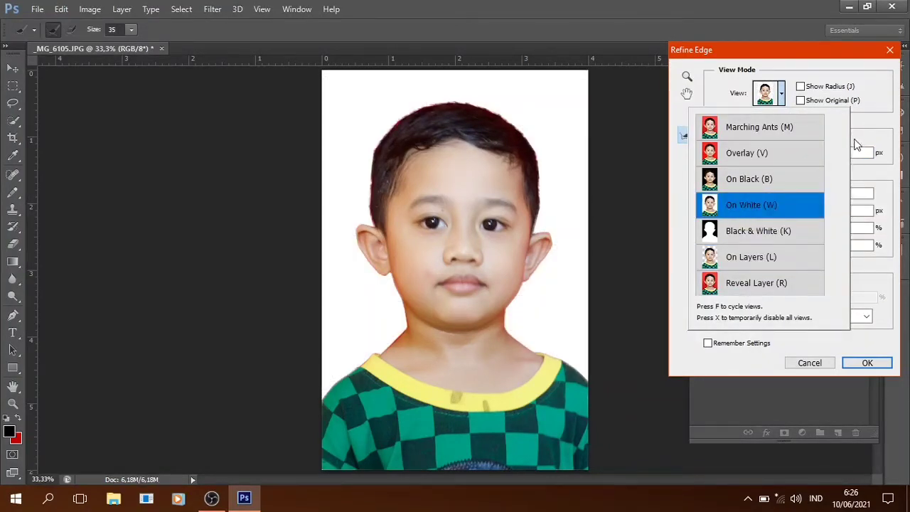
{"action": "left_click", "coordinate": [873, 101]}
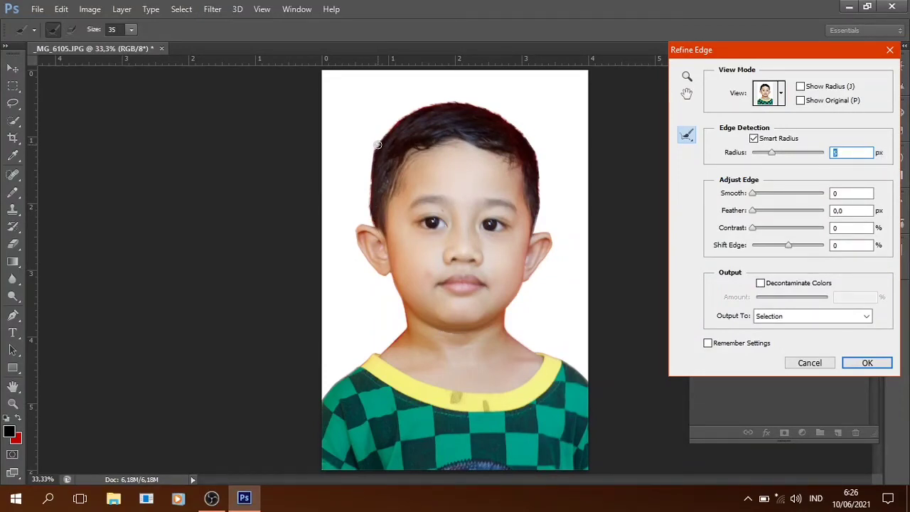
{"action": "key", "text": "ctrl+plus"}
{"action": "key", "text": "ctrl+plus"}
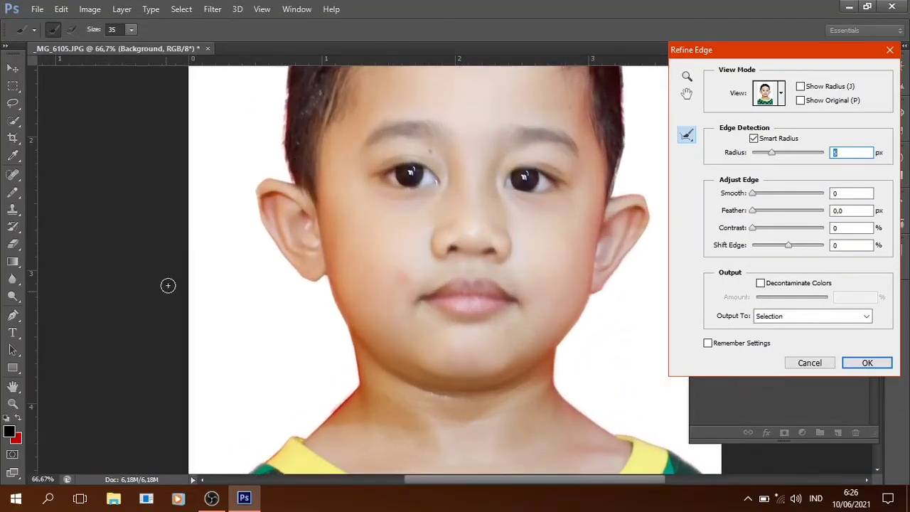
{"action": "left_click", "coordinate": [687, 94]}
{"action": "left_click_drag", "start_coordinate": [555, 119], "coordinate": [575, 301]}
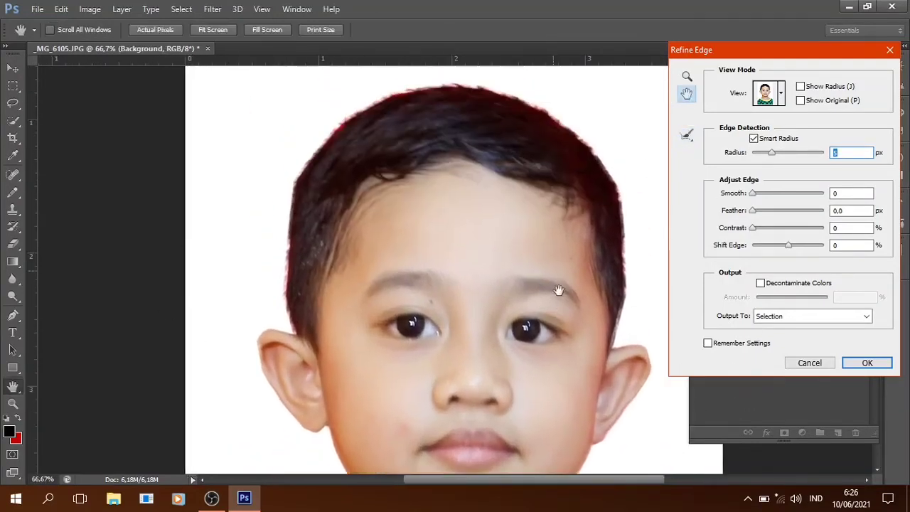
{"action": "left_click", "coordinate": [687, 137]}
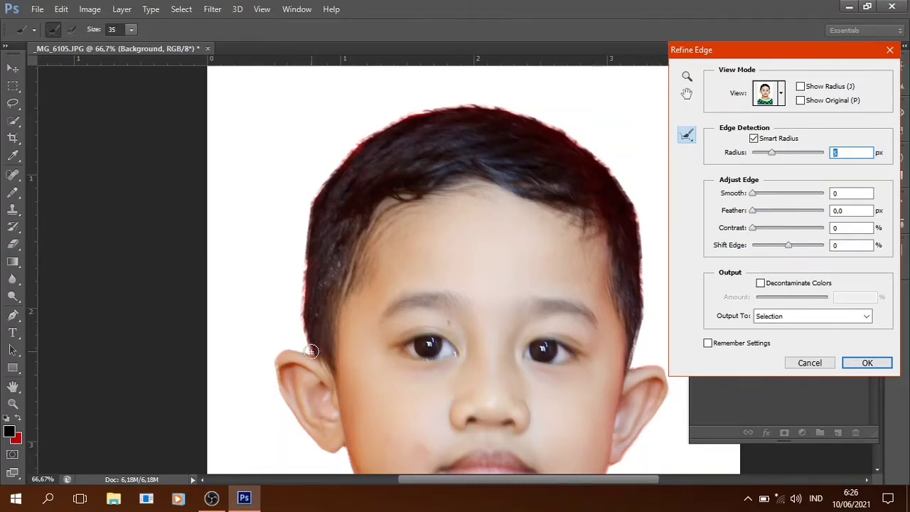
Brush the Refine Radius along the hair outline and around both ears
{"action": "mouse_move", "coordinate": [311, 351]}
{"action": "left_mouse_down"}
{"action": "mouse_move", "coordinate": [302, 301]}
{"action": "mouse_move", "coordinate": [315, 192]}
{"action": "mouse_move", "coordinate": [372, 135]}
{"action": "mouse_move", "coordinate": [367, 145]}
{"action": "left_mouse_up"}
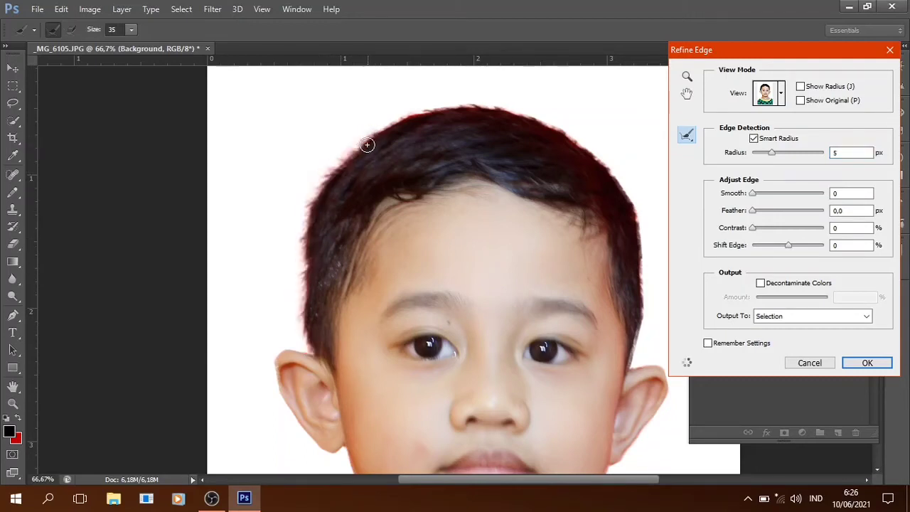
{"action": "mouse_move", "coordinate": [308, 350]}
{"action": "left_mouse_down"}
{"action": "mouse_move", "coordinate": [299, 206]}
{"action": "mouse_move", "coordinate": [303, 357]}
{"action": "left_mouse_up"}
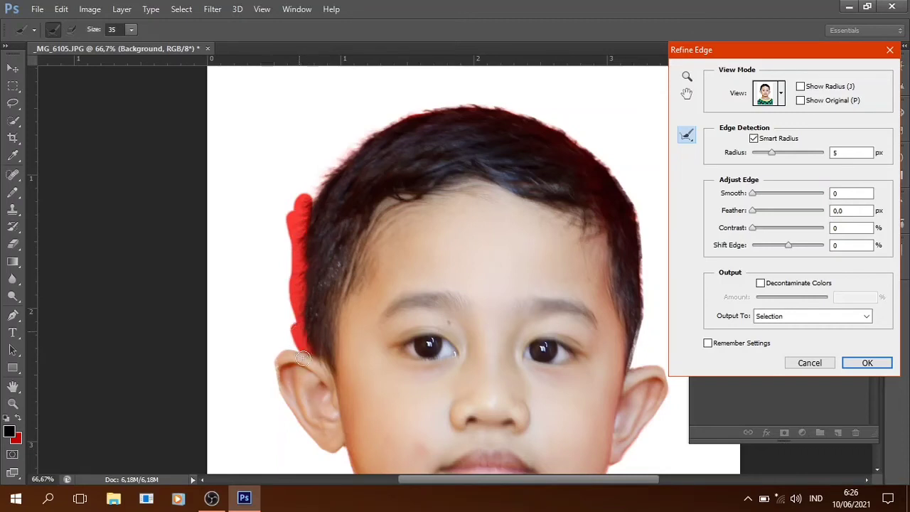
{"action": "mouse_move", "coordinate": [280, 392]}
{"action": "left_mouse_down"}
{"action": "mouse_move", "coordinate": [278, 370]}
{"action": "mouse_move", "coordinate": [276, 395]}
{"action": "mouse_move", "coordinate": [279, 389]}
{"action": "mouse_move", "coordinate": [304, 430]}
{"action": "mouse_move", "coordinate": [332, 455]}
{"action": "mouse_move", "coordinate": [344, 448]}
{"action": "left_mouse_up"}
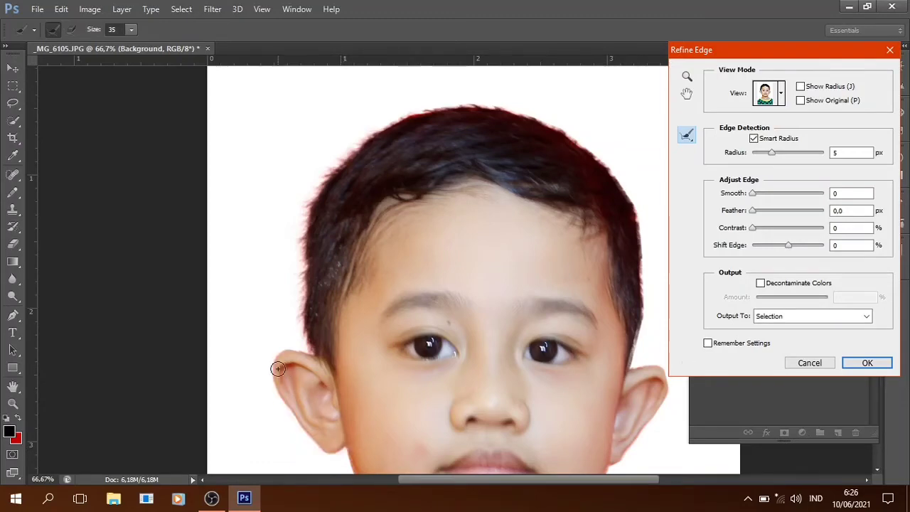
{"action": "left_click_drag", "start_coordinate": [278, 368], "coordinate": [316, 354]}
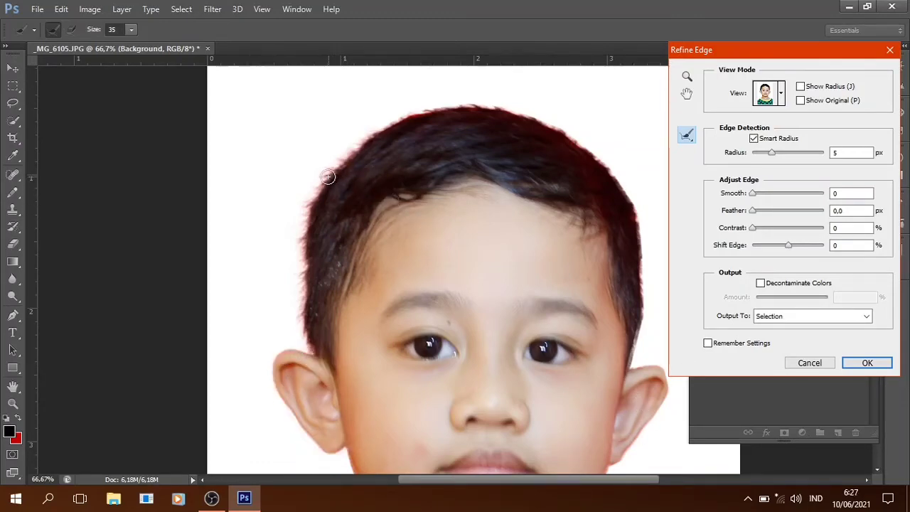
{"action": "mouse_move", "coordinate": [328, 177]}
{"action": "left_mouse_down"}
{"action": "mouse_move", "coordinate": [416, 116]}
{"action": "mouse_move", "coordinate": [348, 137]}
{"action": "mouse_move", "coordinate": [444, 100]}
{"action": "mouse_move", "coordinate": [423, 107]}
{"action": "mouse_move", "coordinate": [463, 98]}
{"action": "mouse_move", "coordinate": [540, 116]}
{"action": "mouse_move", "coordinate": [448, 104]}
{"action": "mouse_move", "coordinate": [542, 116]}
{"action": "left_mouse_up"}
{"action": "mouse_move", "coordinate": [589, 148]}
{"action": "left_mouse_down"}
{"action": "mouse_move", "coordinate": [640, 220]}
{"action": "mouse_move", "coordinate": [604, 153]}
{"action": "mouse_move", "coordinate": [635, 194]}
{"action": "mouse_move", "coordinate": [640, 257]}
{"action": "left_mouse_up"}
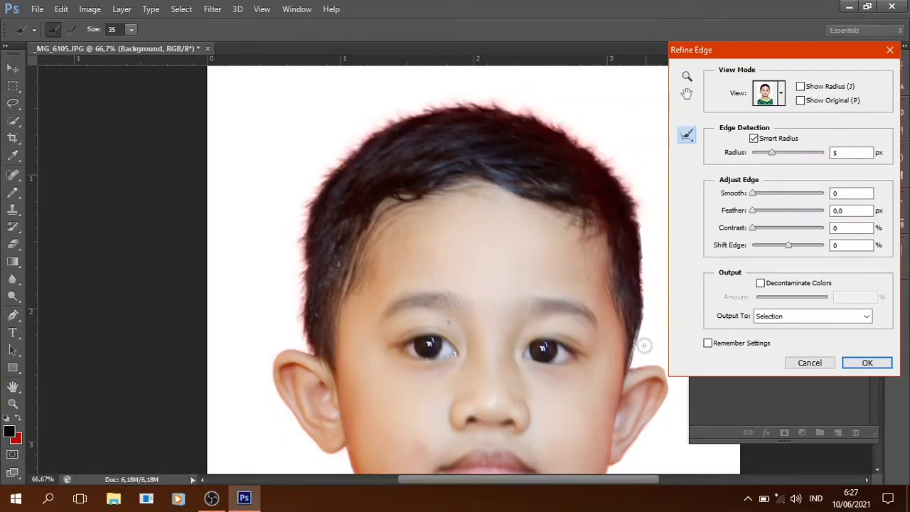
{"action": "mouse_move", "coordinate": [633, 368]}
{"action": "left_mouse_down"}
{"action": "mouse_move", "coordinate": [641, 350]}
{"action": "mouse_move", "coordinate": [633, 359]}
{"action": "left_mouse_up"}
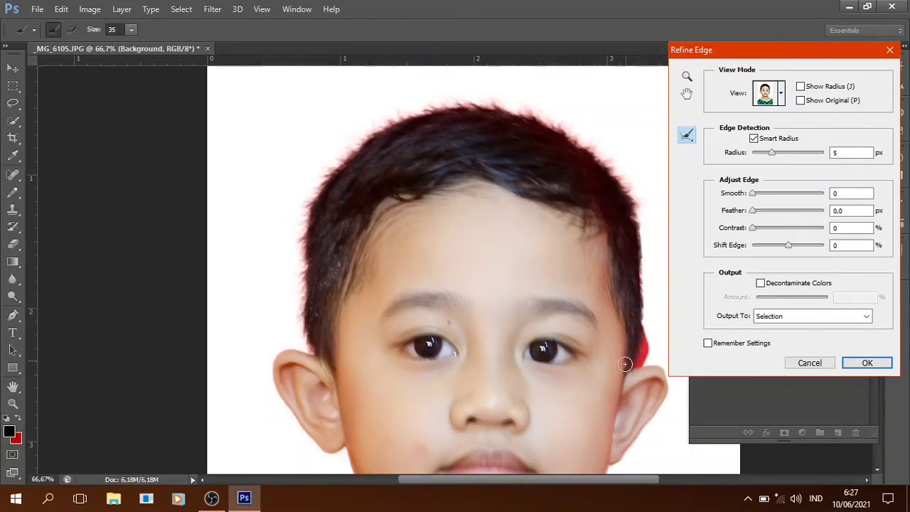
{"action": "mouse_move", "coordinate": [638, 301]}
{"action": "left_mouse_down"}
{"action": "mouse_move", "coordinate": [651, 314]}
{"action": "mouse_move", "coordinate": [636, 205]}
{"action": "mouse_move", "coordinate": [645, 267]}
{"action": "left_mouse_up"}
{"action": "mouse_move", "coordinate": [599, 156]}
{"action": "left_mouse_down"}
{"action": "mouse_move", "coordinate": [640, 214]}
{"action": "mouse_move", "coordinate": [649, 291]}
{"action": "left_mouse_up"}
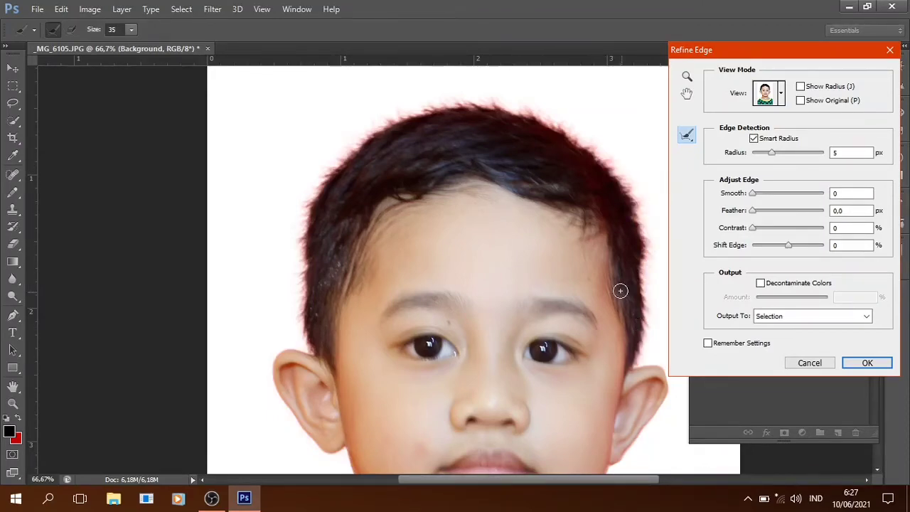
{"action": "mouse_move", "coordinate": [598, 165]}
{"action": "left_mouse_down"}
{"action": "mouse_move", "coordinate": [593, 148]}
{"action": "mouse_move", "coordinate": [514, 111]}
{"action": "mouse_move", "coordinate": [600, 155]}
{"action": "mouse_move", "coordinate": [506, 109]}
{"action": "mouse_move", "coordinate": [430, 103]}
{"action": "mouse_move", "coordinate": [361, 137]}
{"action": "mouse_move", "coordinate": [298, 235]}
{"action": "mouse_move", "coordinate": [298, 355]}
{"action": "mouse_move", "coordinate": [293, 249]}
{"action": "mouse_move", "coordinate": [327, 222]}
{"action": "left_mouse_up"}
Brush the refinement along the jaw edges below both ears
{"action": "scroll", "coordinate": [524, 210], "scroll_direction": "down", "scroll_amount": 4}
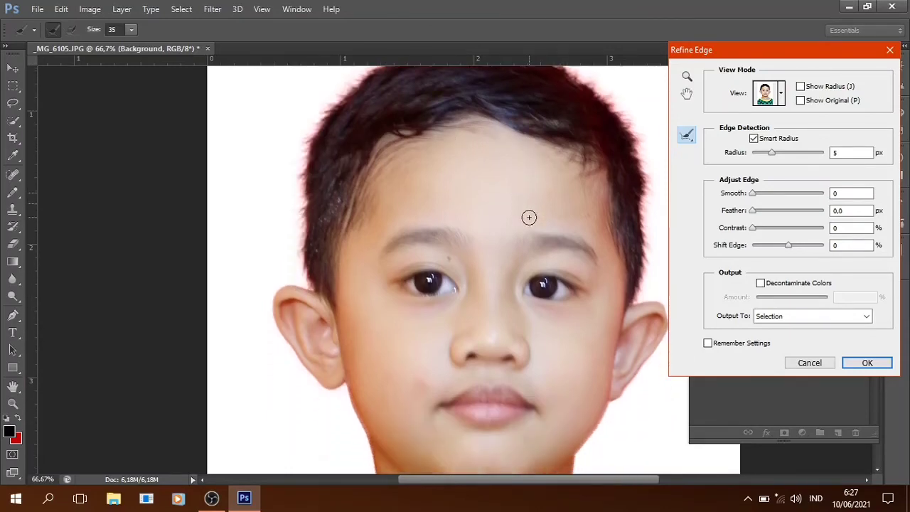
{"action": "scroll", "coordinate": [337, 276], "scroll_direction": "down", "scroll_amount": 1}
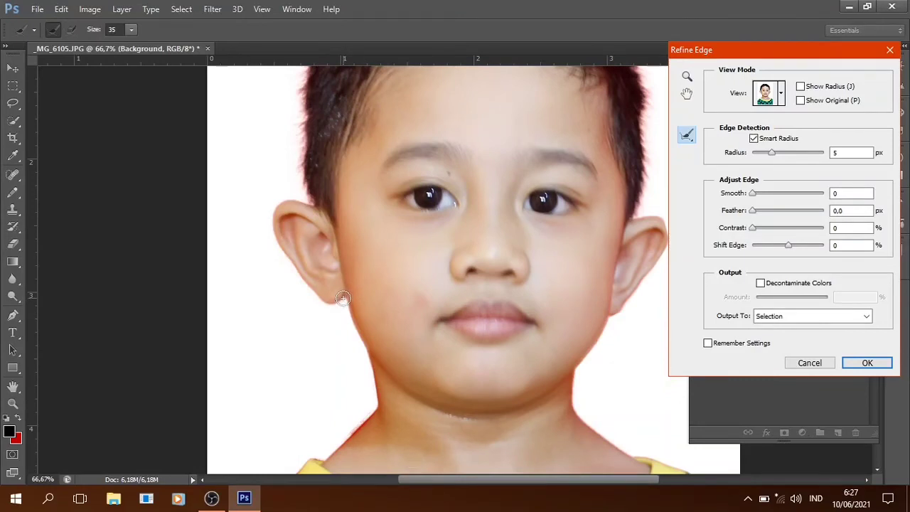
{"action": "mouse_move", "coordinate": [342, 298]}
{"action": "left_mouse_down"}
{"action": "mouse_move", "coordinate": [379, 384]}
{"action": "mouse_move", "coordinate": [331, 458]}
{"action": "left_mouse_up"}
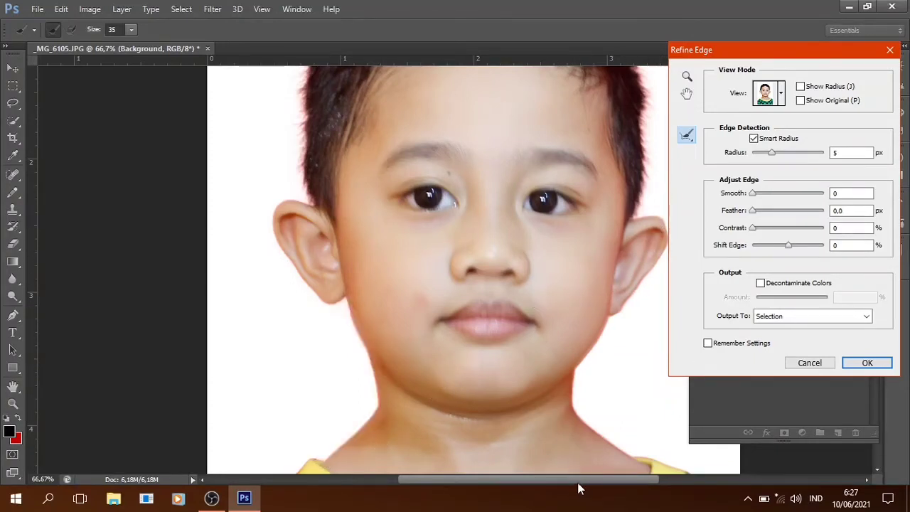
{"action": "left_click_drag", "start_coordinate": [578, 481], "coordinate": [620, 480]}
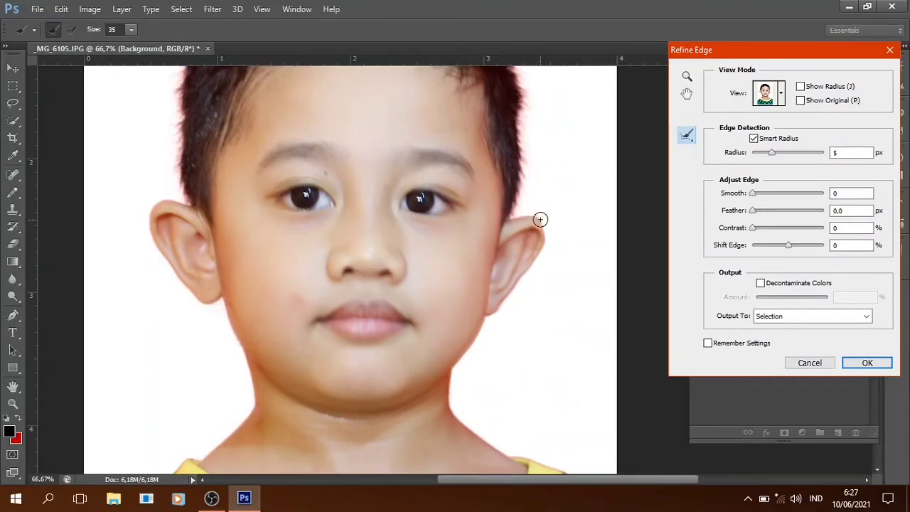
{"action": "mouse_move", "coordinate": [540, 218]}
{"action": "left_mouse_down"}
{"action": "mouse_move", "coordinate": [459, 362]}
{"action": "mouse_move", "coordinate": [452, 395]}
{"action": "mouse_move", "coordinate": [458, 421]}
{"action": "mouse_move", "coordinate": [526, 469]}
{"action": "left_mouse_up"}
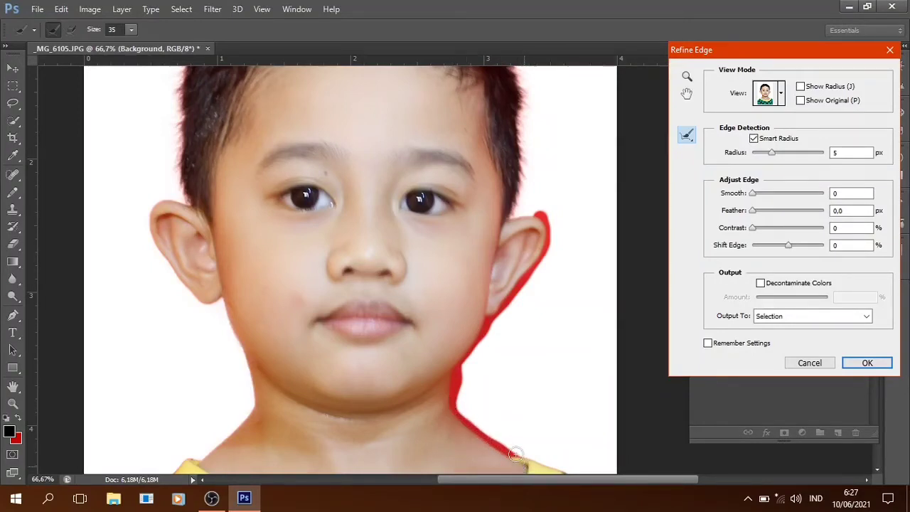
Brush the refinement along the left shirt edge and the right neck and shoulder
{"action": "scroll", "coordinate": [455, 278], "scroll_direction": "down", "scroll_amount": 3}
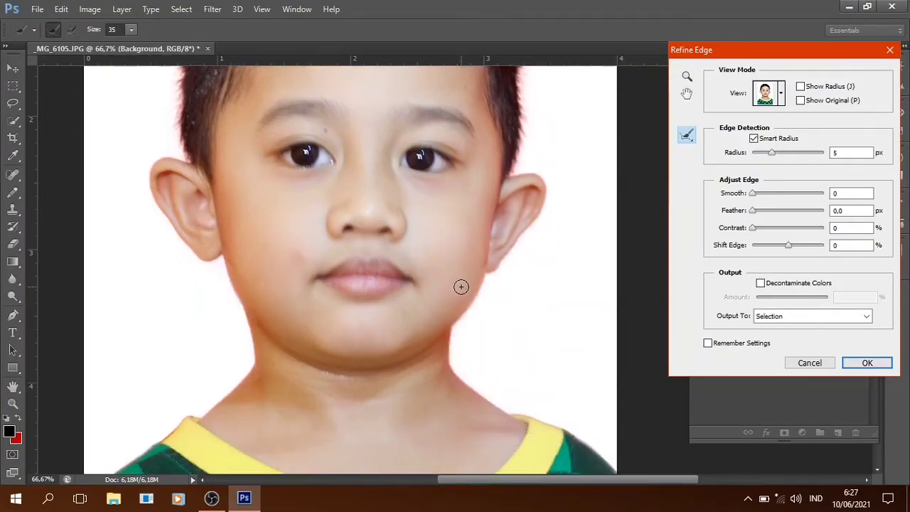
{"action": "scroll", "coordinate": [466, 270], "scroll_direction": "down", "scroll_amount": 5}
{"action": "scroll", "coordinate": [476, 285], "scroll_direction": "down", "scroll_amount": 4}
{"action": "scroll", "coordinate": [427, 278], "scroll_direction": "down", "scroll_amount": 2}
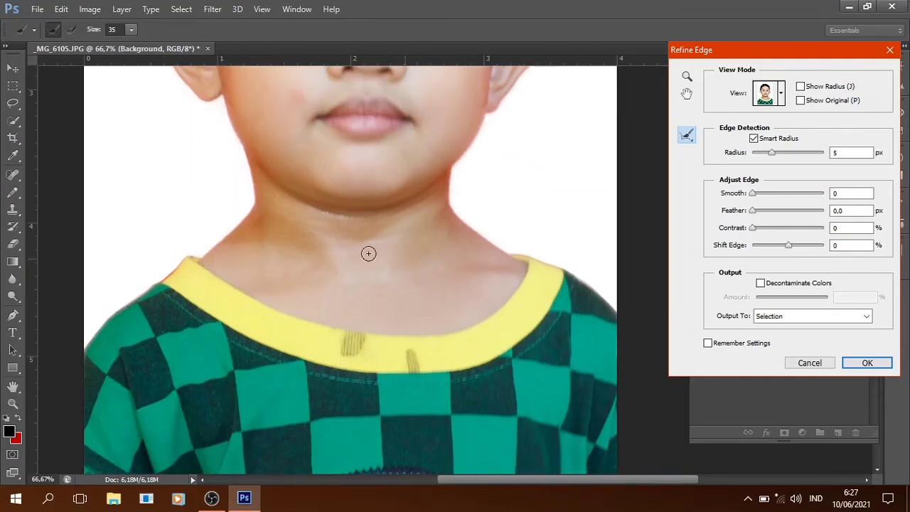
{"action": "mouse_move", "coordinate": [130, 309]}
{"action": "left_mouse_down"}
{"action": "mouse_move", "coordinate": [95, 326]}
{"action": "mouse_move", "coordinate": [250, 205]}
{"action": "mouse_move", "coordinate": [249, 169]}
{"action": "mouse_move", "coordinate": [223, 101]}
{"action": "left_mouse_up"}
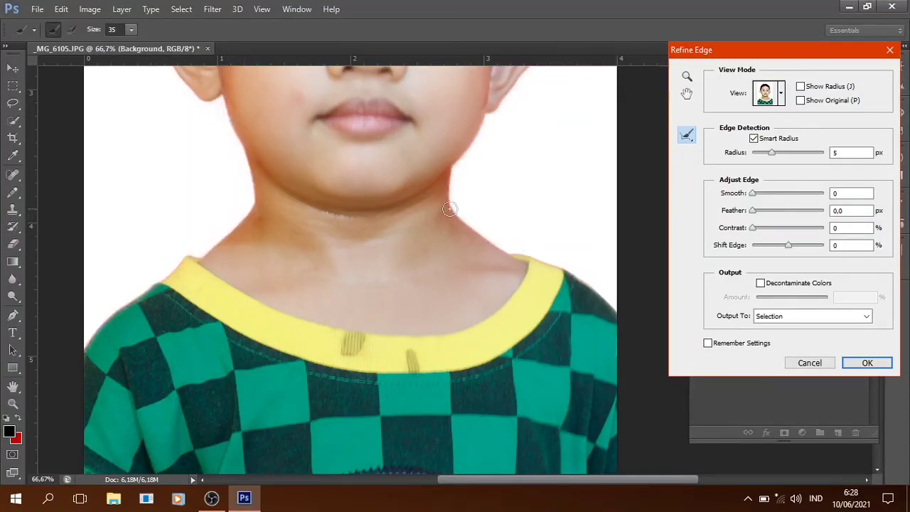
{"action": "mouse_move", "coordinate": [455, 208]}
{"action": "left_mouse_down"}
{"action": "mouse_move", "coordinate": [610, 310]}
{"action": "mouse_move", "coordinate": [601, 288]}
{"action": "mouse_move", "coordinate": [458, 217]}
{"action": "left_mouse_up"}
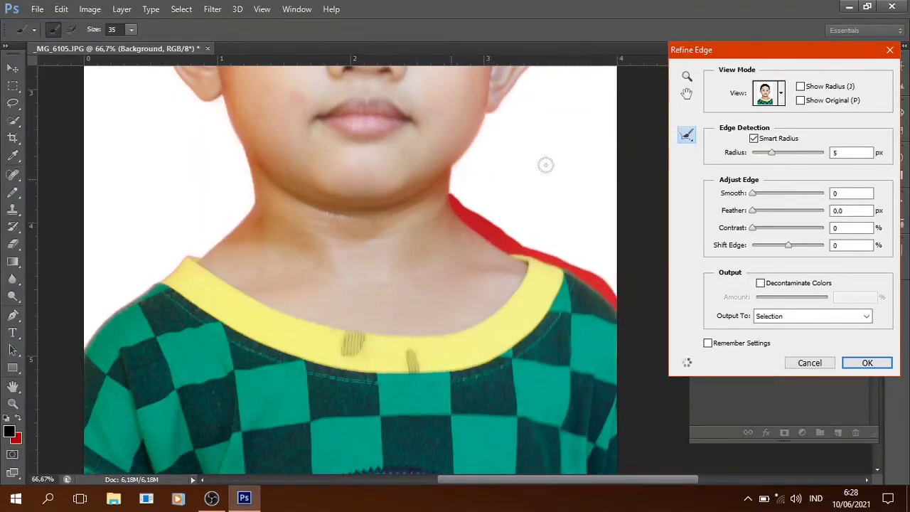
{"action": "scroll", "coordinate": [434, 268], "scroll_direction": "up", "scroll_amount": 2}
{"action": "scroll", "coordinate": [434, 268], "scroll_direction": "up", "scroll_amount": 5}
{"action": "scroll", "coordinate": [434, 270], "scroll_direction": "up", "scroll_amount": 5}
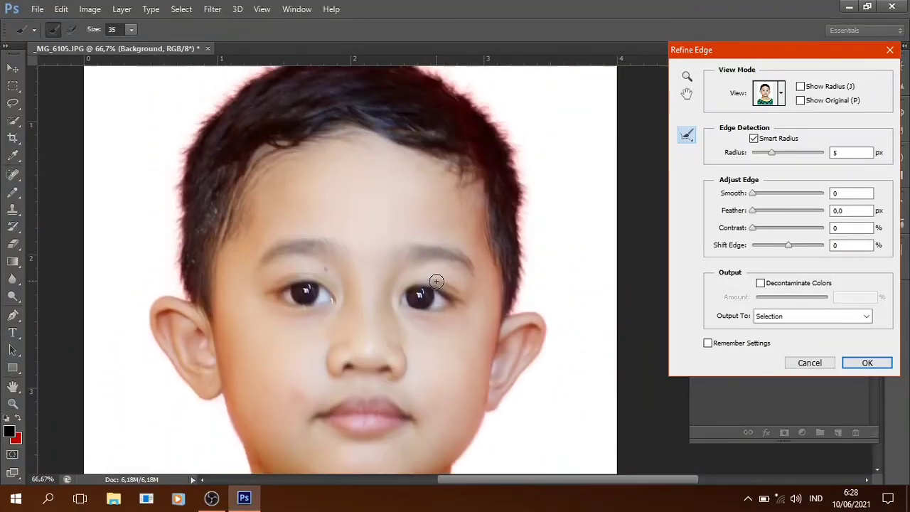
{"action": "scroll", "coordinate": [435, 281], "scroll_direction": "up", "scroll_amount": 3}
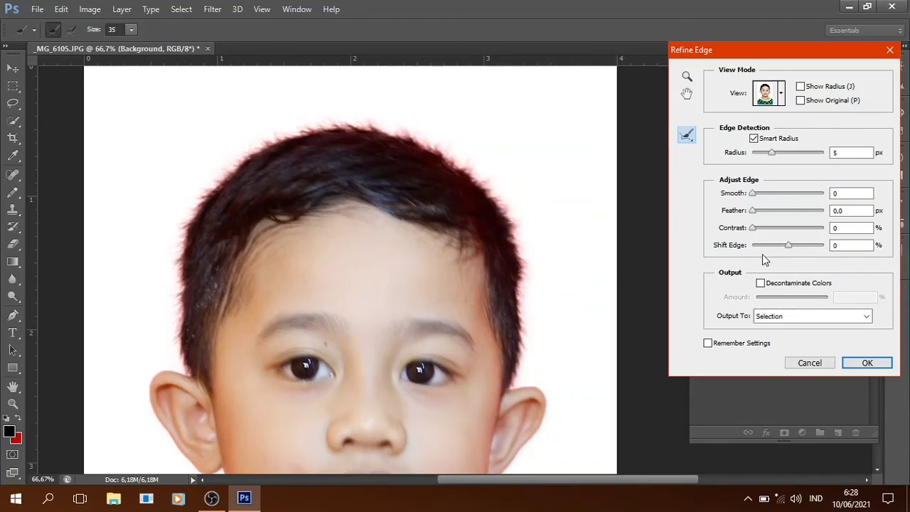
Shift the Refine Edge selection edge to +15 and preview the cutout On Black
{"action": "left_click_drag", "start_coordinate": [792, 244], "coordinate": [795, 242]}
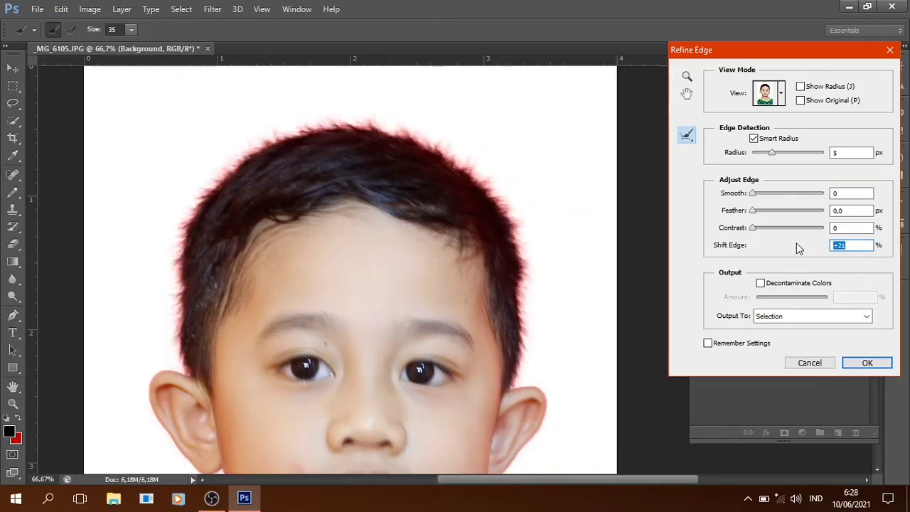
{"action": "left_click_drag", "start_coordinate": [795, 243], "coordinate": [791, 242]}
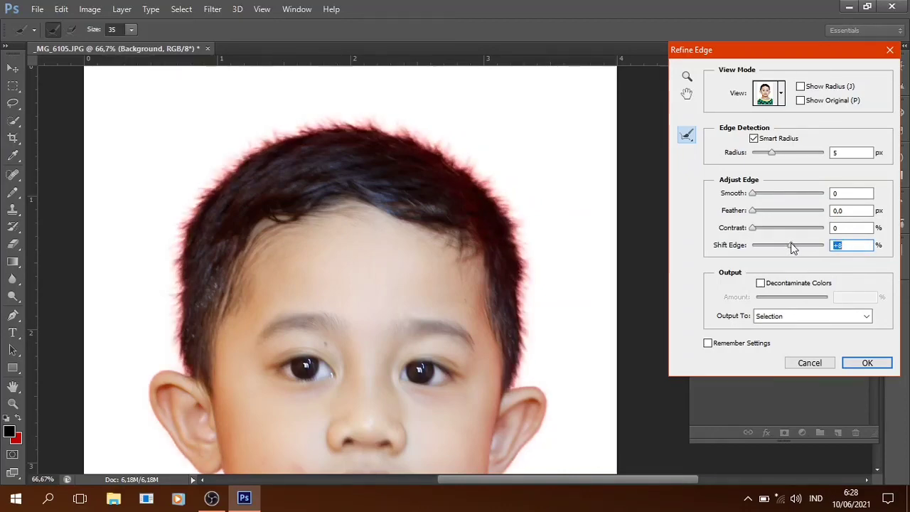
{"action": "left_click", "coordinate": [846, 247]}
{"action": "key", "text": "Up"}
{"action": "key", "text": "Up"}
{"action": "key", "text": "Up"}
{"action": "key", "text": "Up"}
{"action": "key", "text": "Up"}
{"action": "key", "text": "Up"}
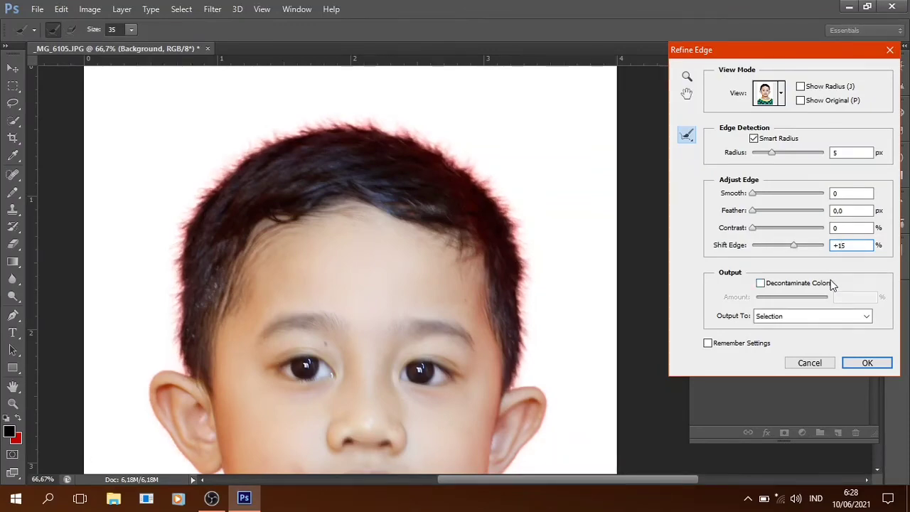
{"action": "left_click", "coordinate": [781, 96]}
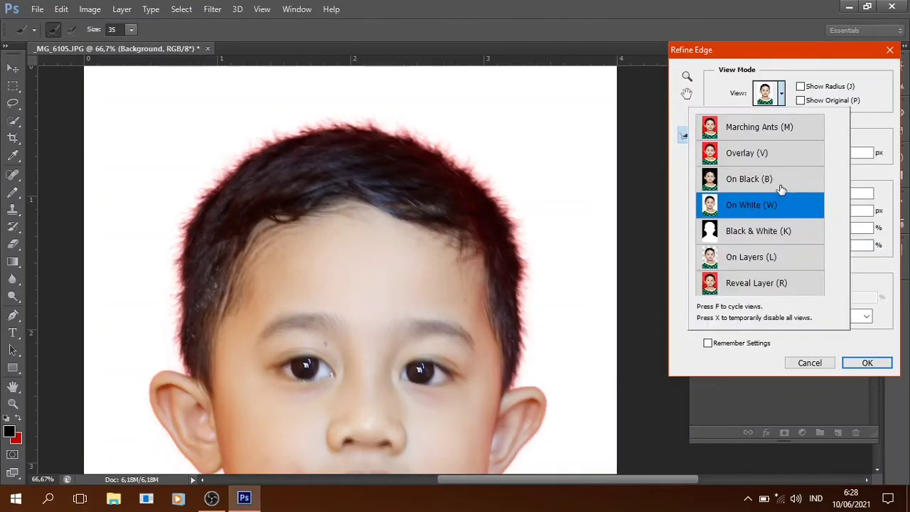
{"action": "scroll", "coordinate": [605, 217], "scroll_direction": "down", "scroll_amount": 2}
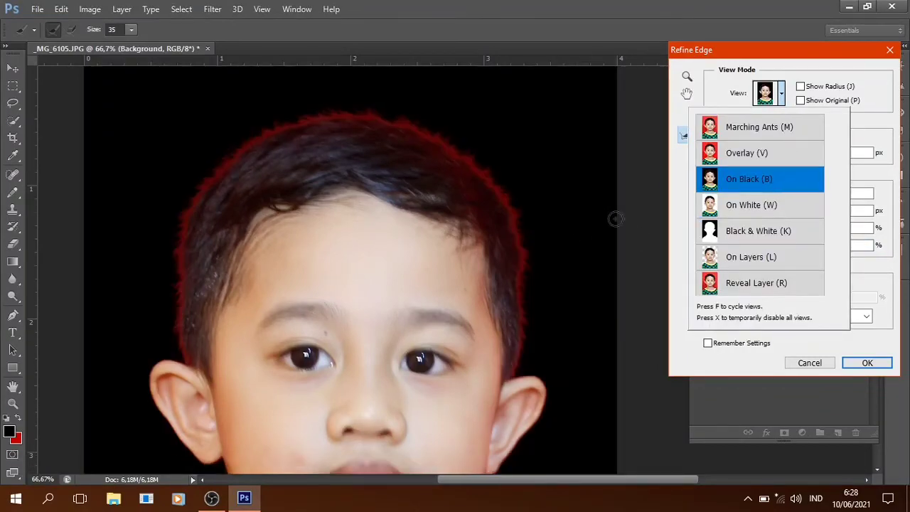
{"action": "left_click", "coordinate": [873, 130]}
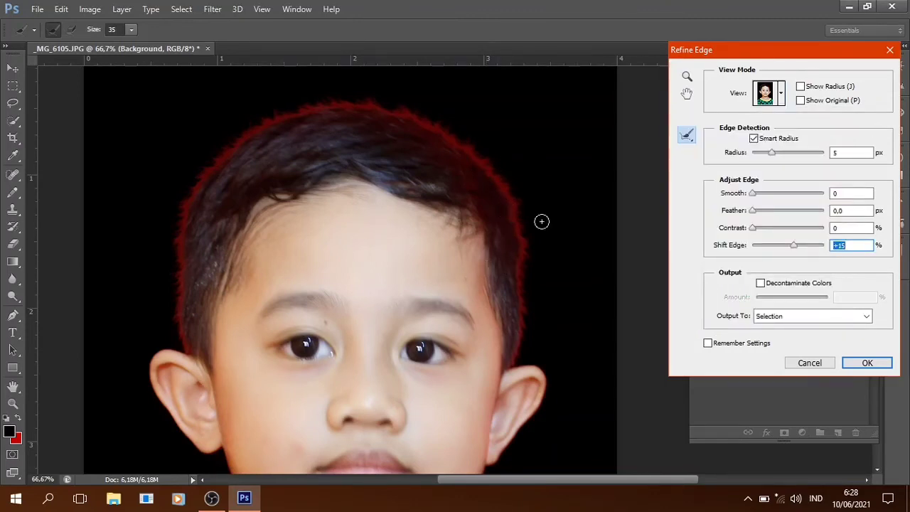
Decontaminate edge colors at 31% and output the cutout to a new document
{"action": "left_click", "coordinate": [760, 283]}
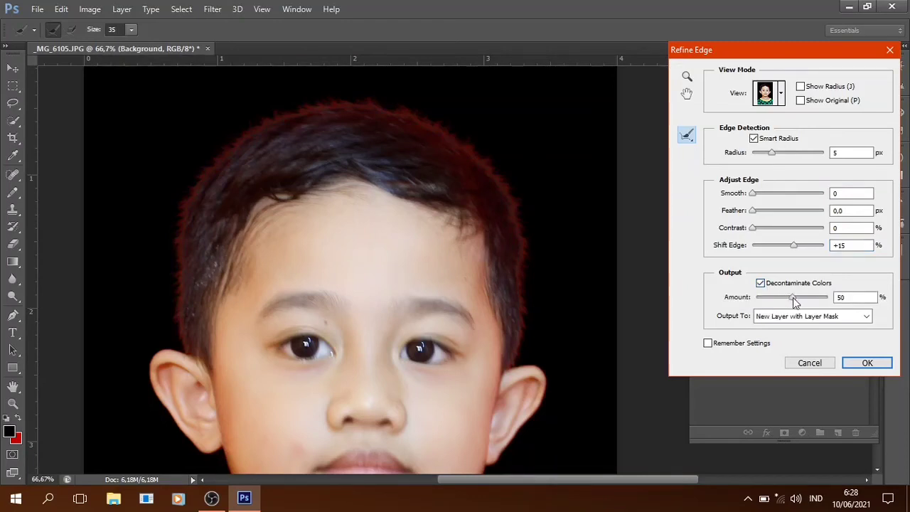
{"action": "mouse_move", "coordinate": [793, 299]}
{"action": "left_mouse_down"}
{"action": "mouse_move", "coordinate": [770, 298]}
{"action": "mouse_move", "coordinate": [822, 298]}
{"action": "mouse_move", "coordinate": [772, 299]}
{"action": "mouse_move", "coordinate": [822, 300]}
{"action": "mouse_move", "coordinate": [785, 301]}
{"action": "left_mouse_up"}
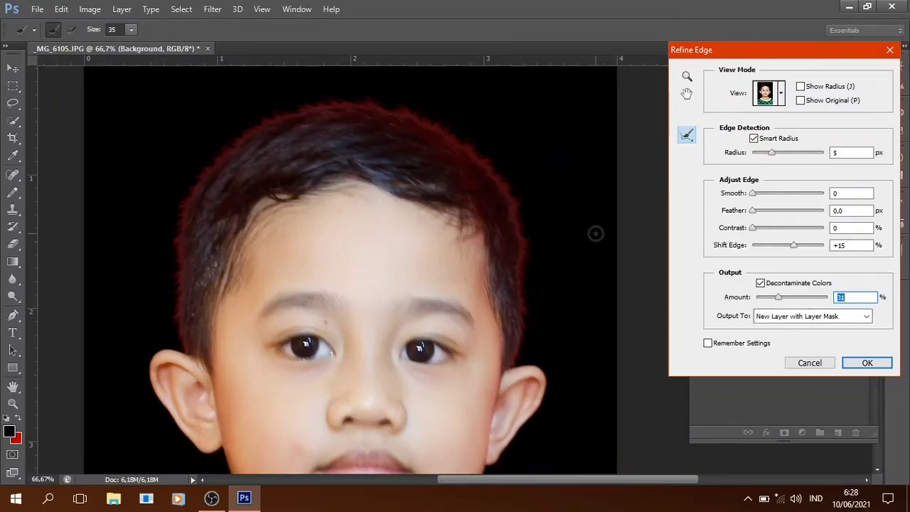
{"action": "left_click", "coordinate": [843, 316]}
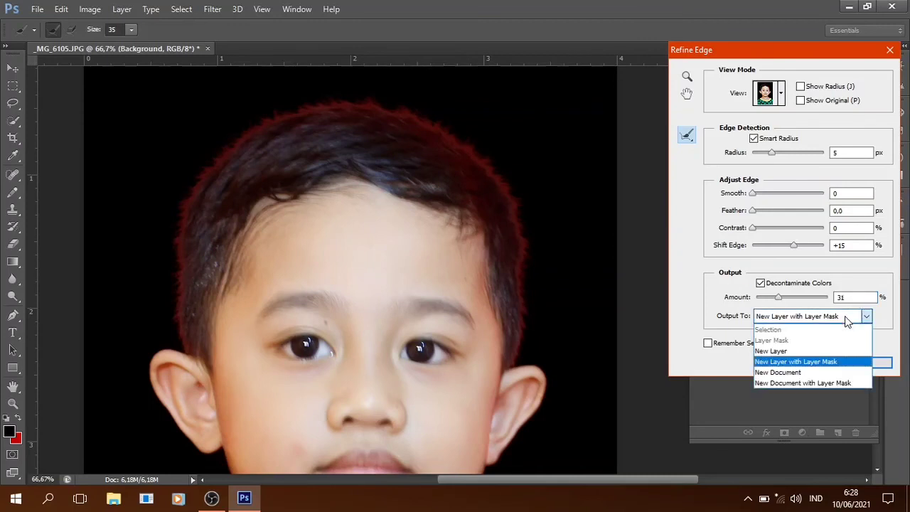
{"action": "left_click", "coordinate": [816, 372]}
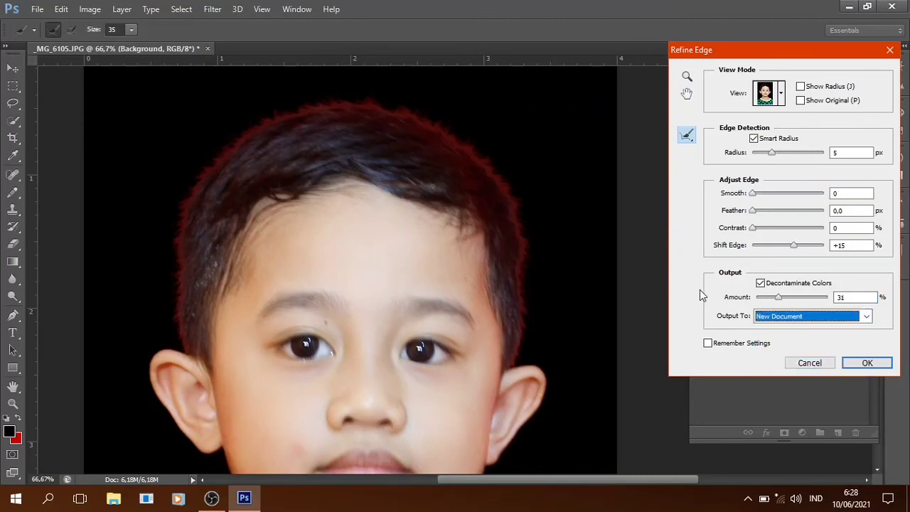
{"action": "left_click", "coordinate": [868, 363]}
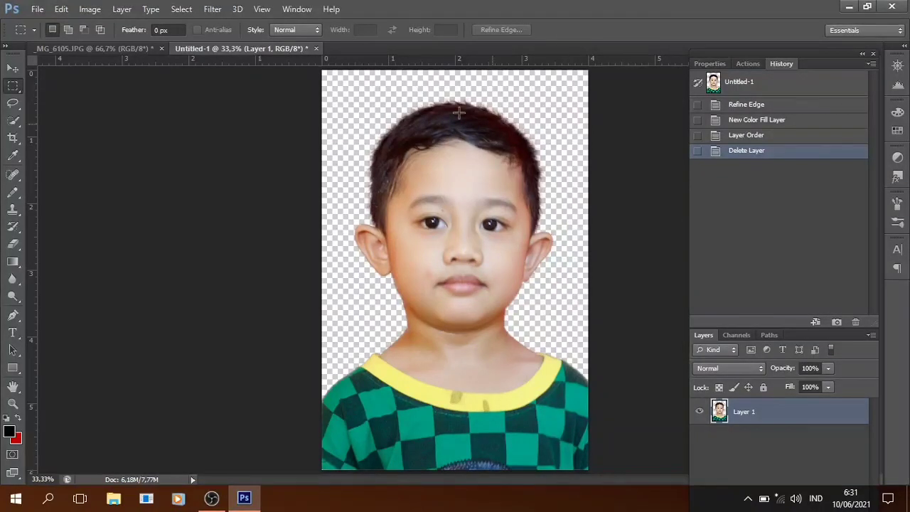
Add a dark red (#700606) Solid Color fill layer and move it below Layer 1
{"action": "left_click", "coordinate": [120, 9]}
{"action": "mouse_move", "coordinate": [146, 113]}
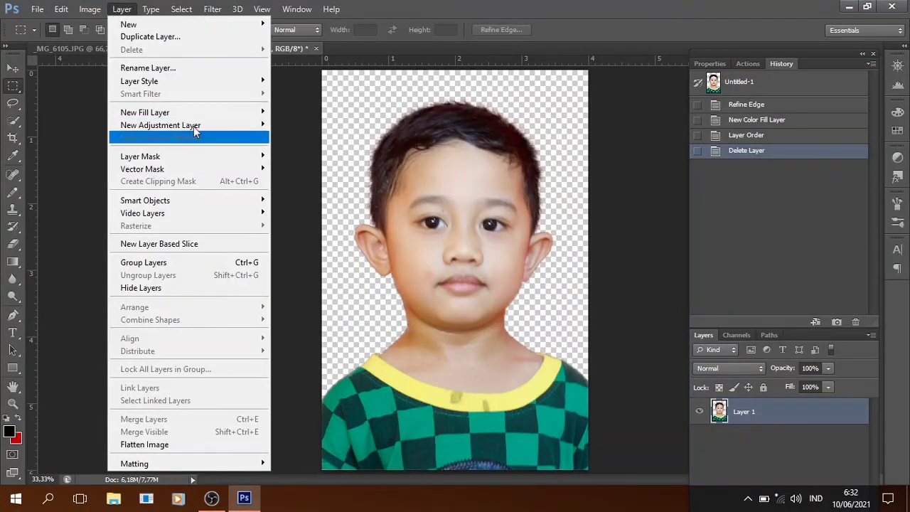
{"action": "left_click", "coordinate": [282, 113]}
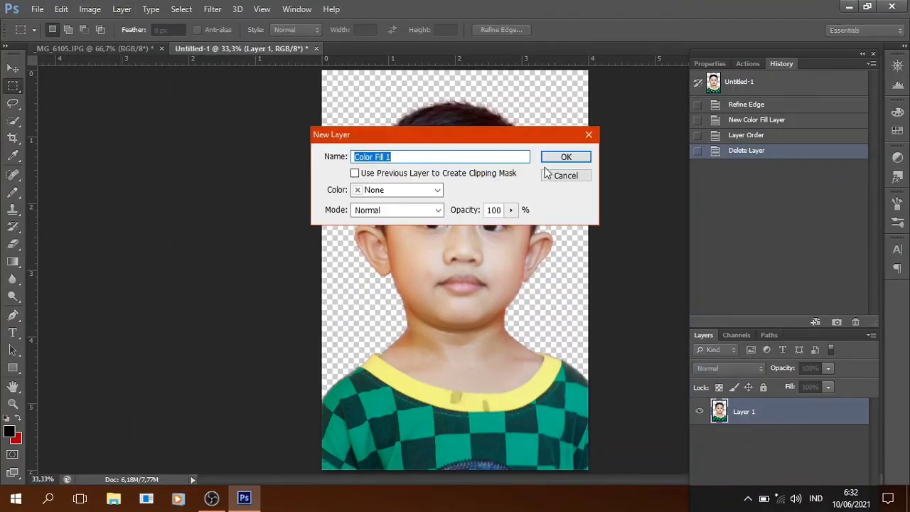
{"action": "left_click", "coordinate": [558, 156]}
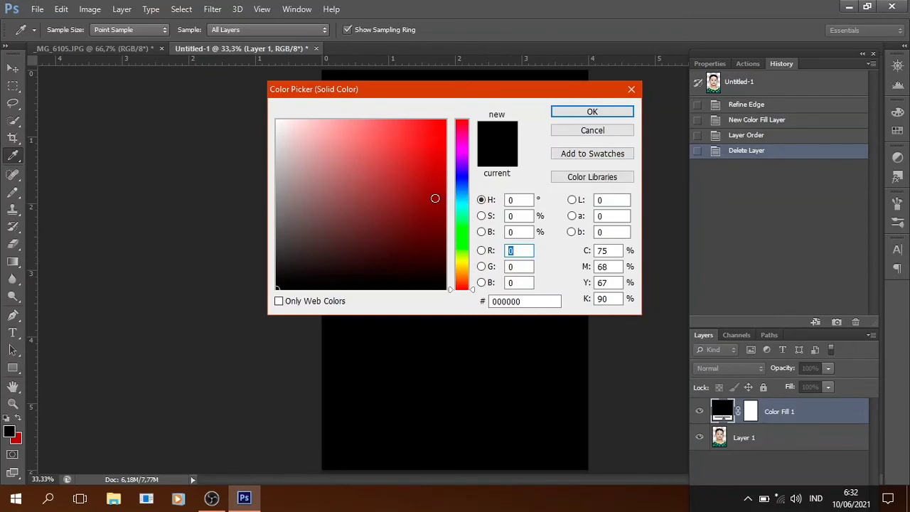
{"action": "left_click", "coordinate": [436, 199]}
{"action": "left_click_drag", "start_coordinate": [436, 203], "coordinate": [436, 213]}
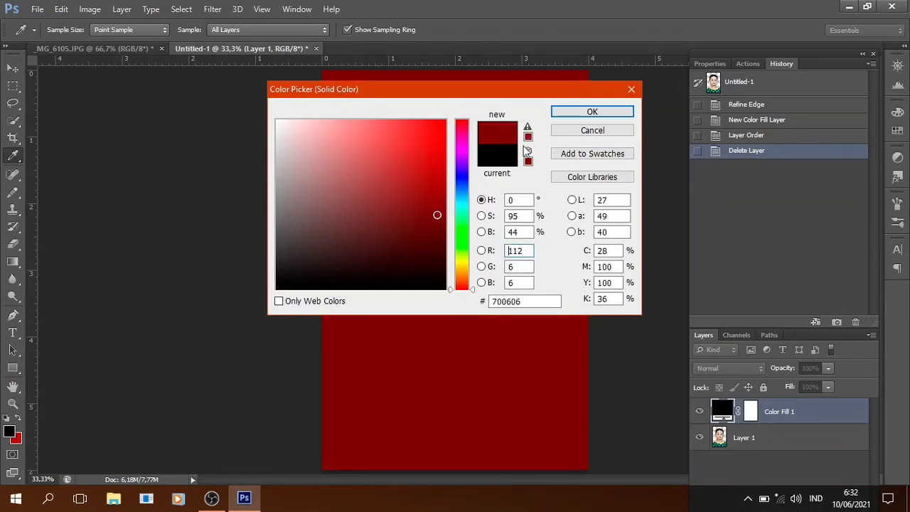
{"action": "left_click", "coordinate": [590, 114]}
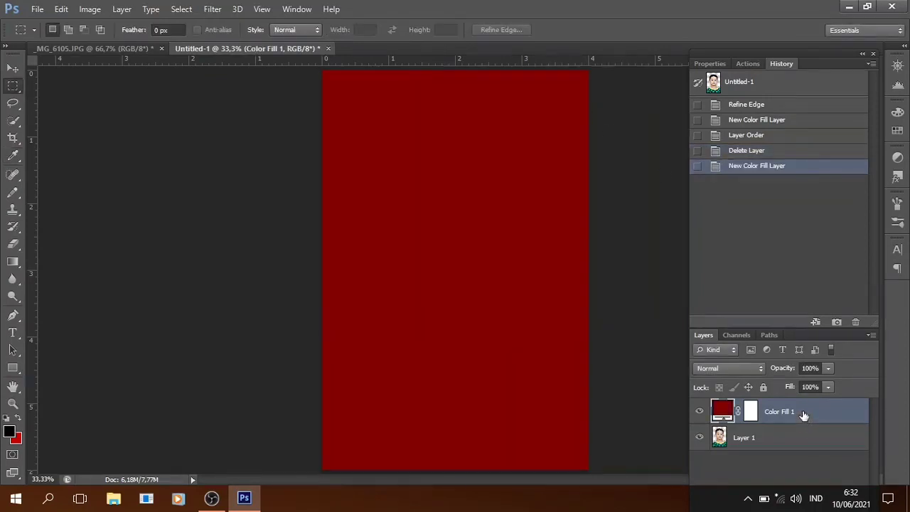
{"action": "left_click_drag", "start_coordinate": [803, 416], "coordinate": [813, 450]}
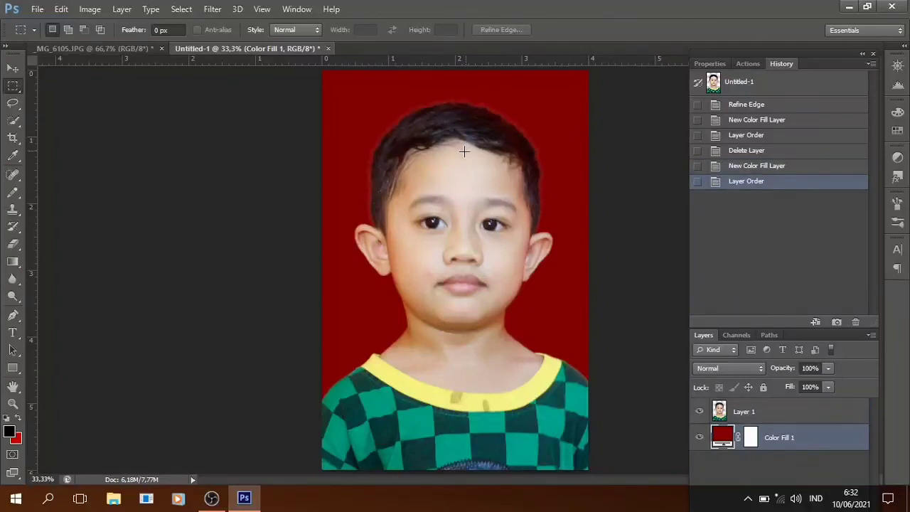